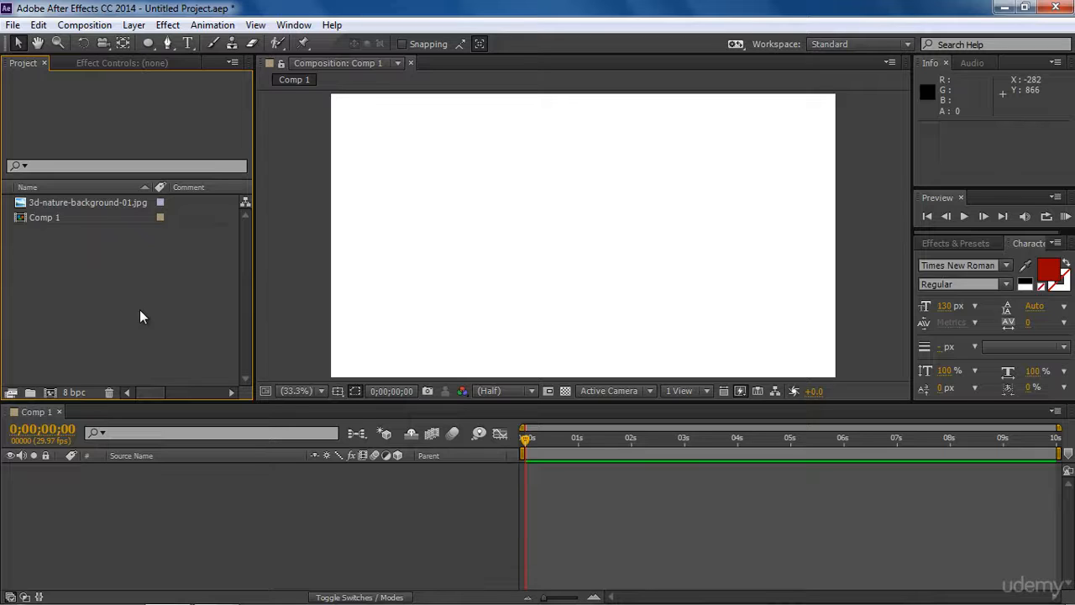
Step: Add the 3d-nature-background-01.jpg image to the Comp 1 timeline as a layer
{"action": "left_click", "coordinate": [122, 202]}
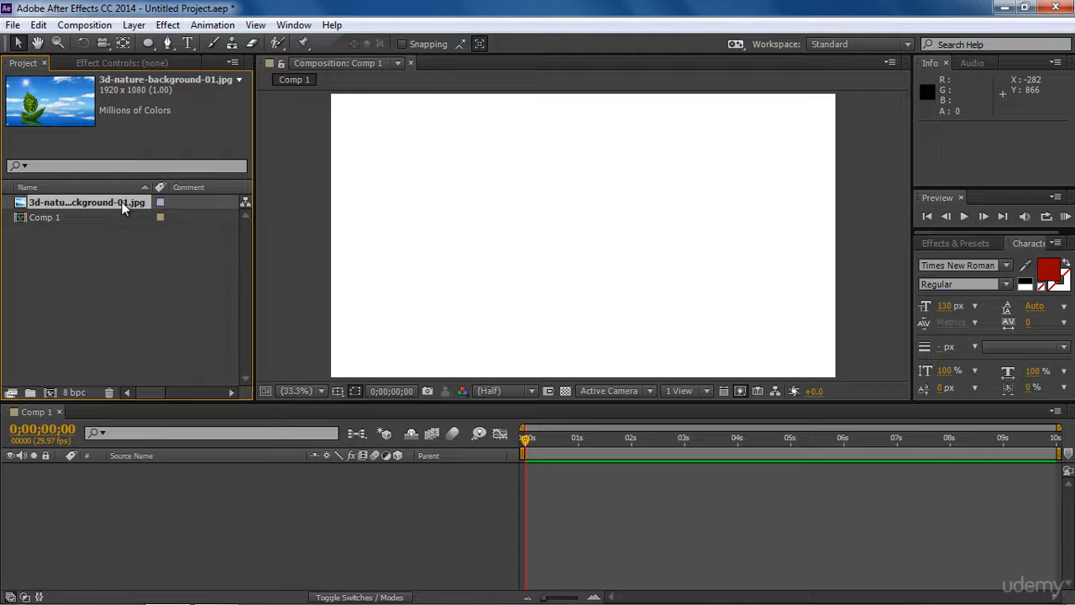
{"action": "left_click_drag", "start_coordinate": [122, 202], "coordinate": [149, 478]}
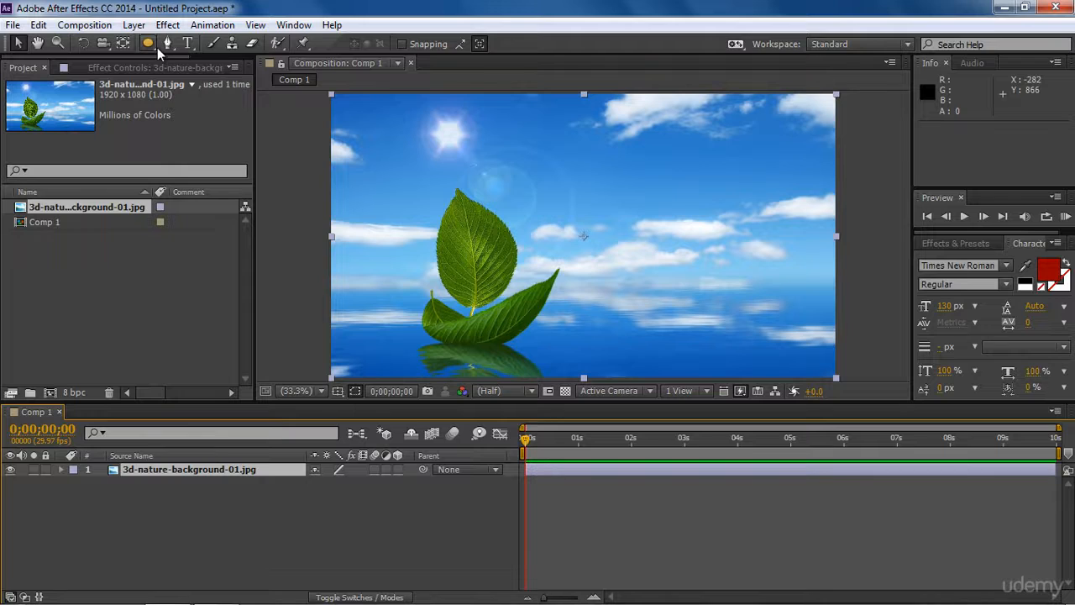
Step: Draw a circular Ellipse mask about 552 px in diameter around the upright leaf on the image layer, and deselect the layer
{"action": "left_click_drag", "start_coordinate": [148, 43], "coordinate": [192, 81]}
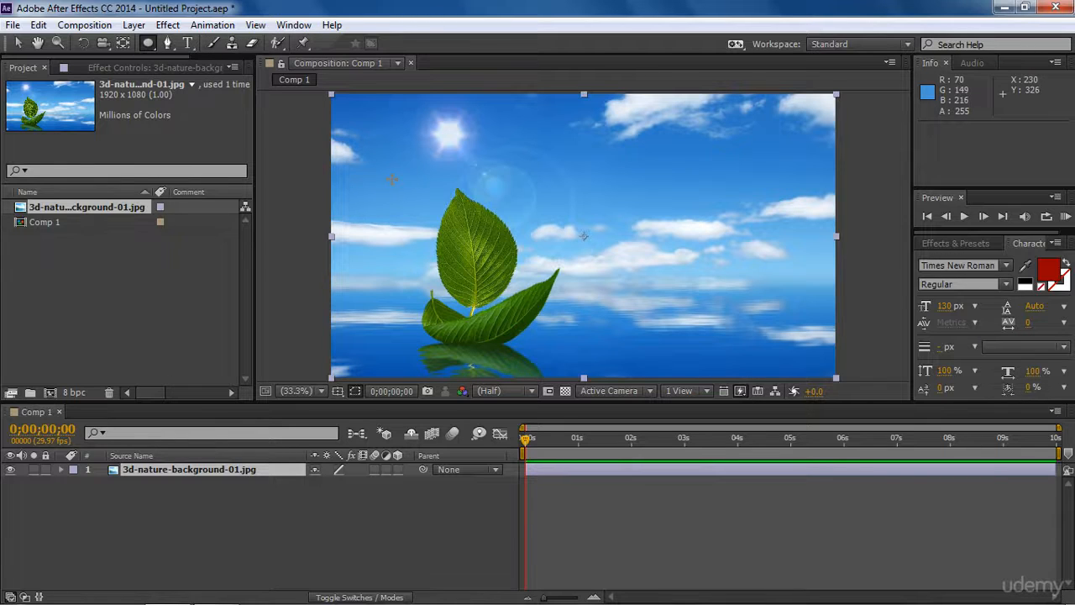
{"action": "left_click_drag", "start_coordinate": [389, 171], "coordinate": [543, 297]}
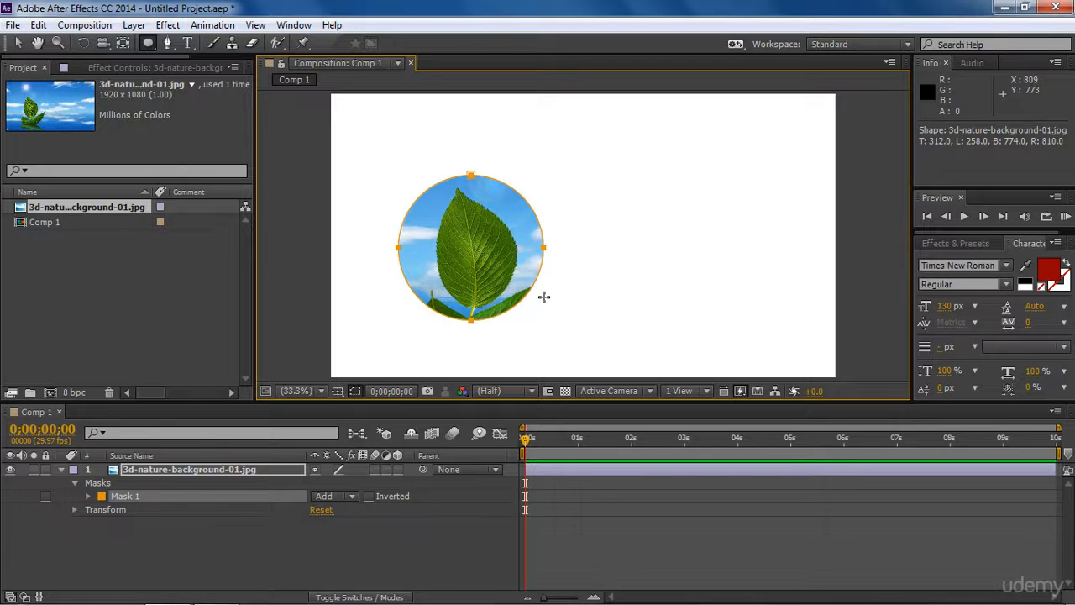
{"action": "left_click", "coordinate": [18, 43]}
{"action": "left_click", "coordinate": [293, 242]}
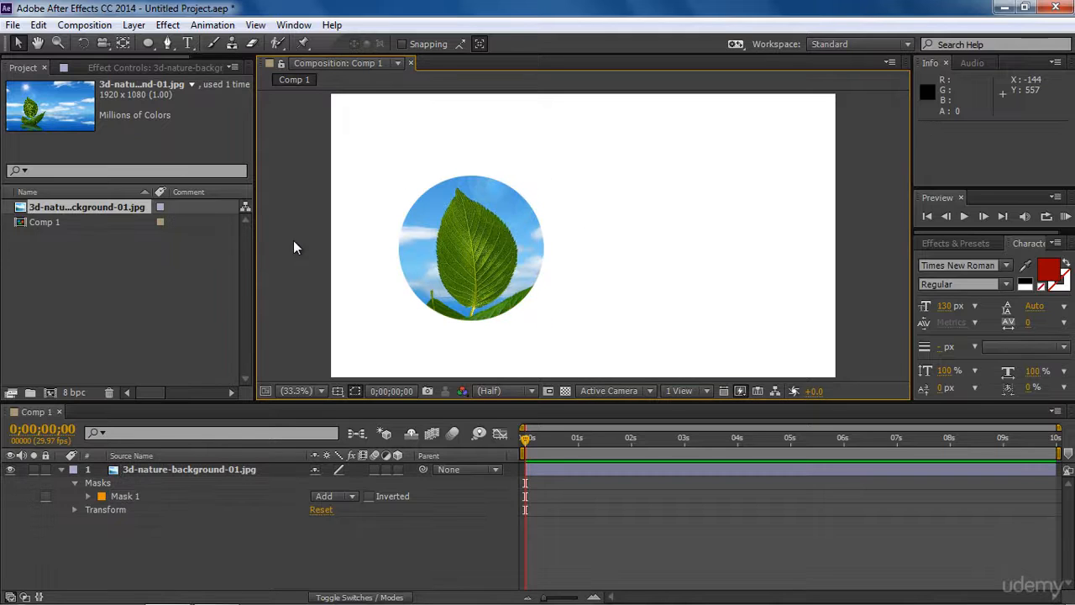
Step: Try moving the whole masked image layer by -75 px horizontally and 15 px vertically, and undo the move
{"action": "left_click", "coordinate": [451, 247]}
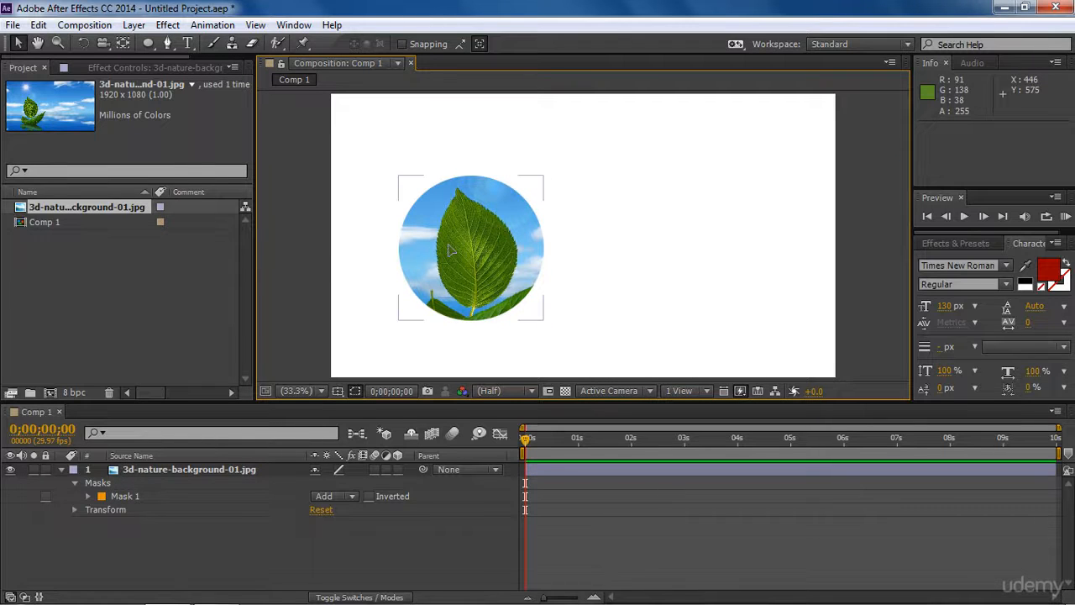
{"action": "mouse_move", "coordinate": [451, 247]}
{"action": "left_mouse_down"}
{"action": "mouse_move", "coordinate": [513, 245]}
{"action": "mouse_move", "coordinate": [430, 249]}
{"action": "left_mouse_up"}
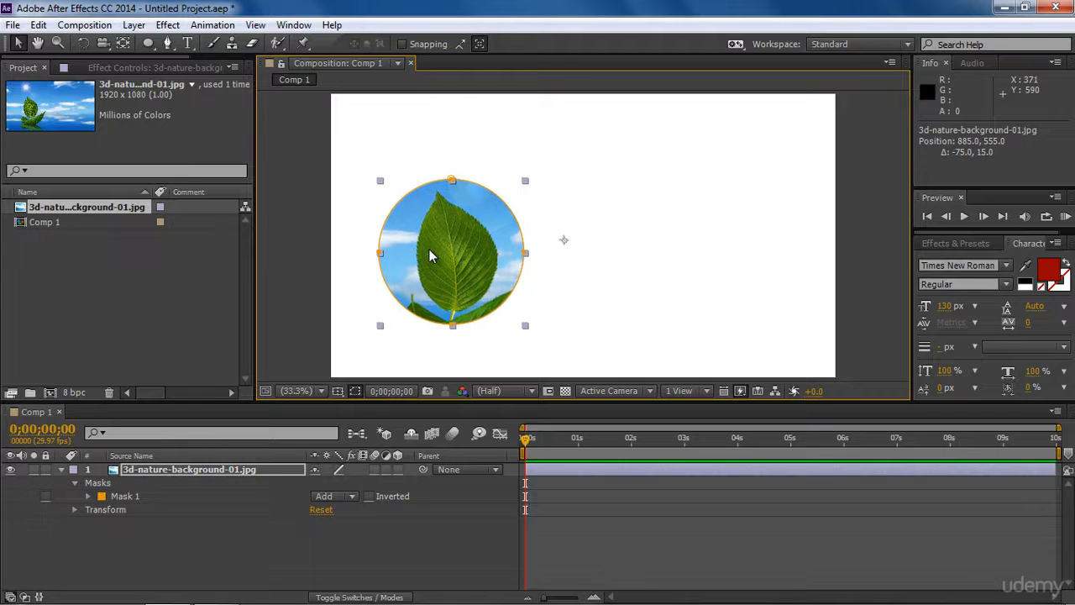
{"action": "key", "text": "ctrl+z"}
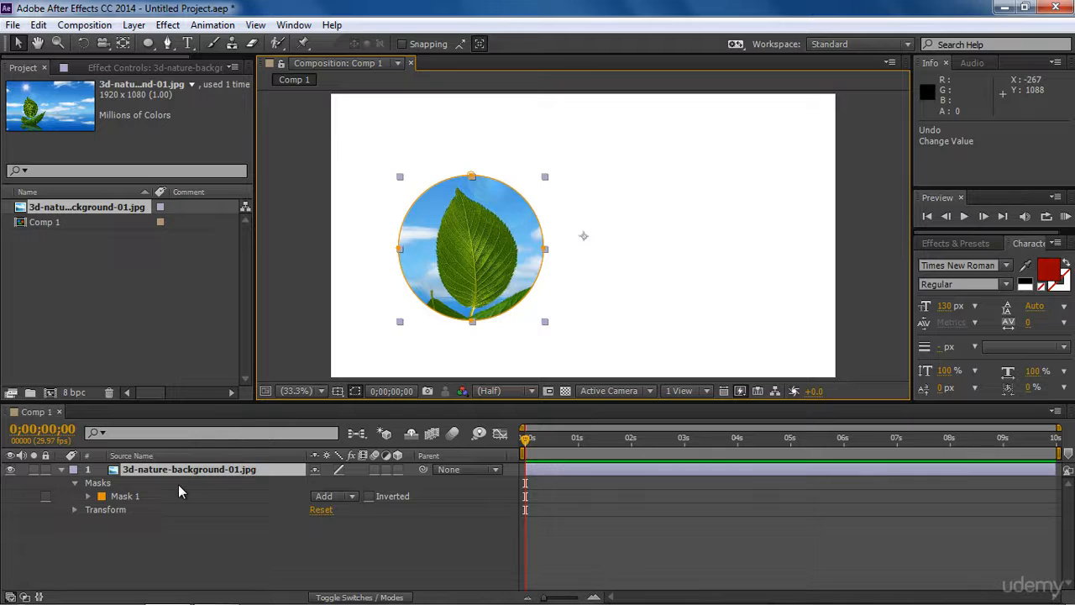
Step: Try shifting only the circular Mask 1 slightly over the stationary image, and undo the path edit
{"action": "left_click", "coordinate": [122, 497]}
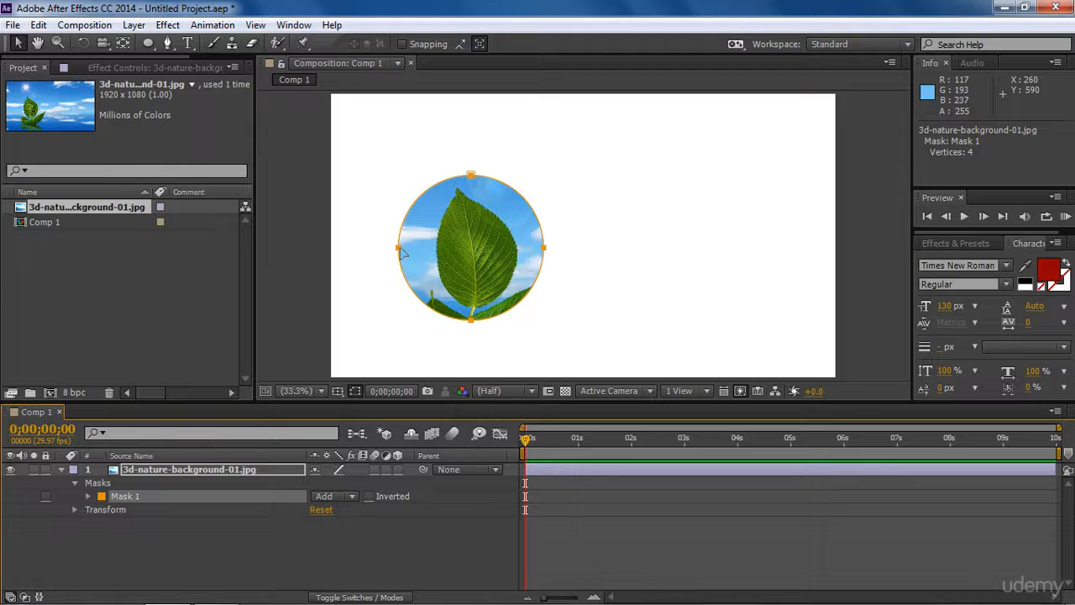
{"action": "mouse_move", "coordinate": [404, 229]}
{"action": "left_mouse_down"}
{"action": "mouse_move", "coordinate": [407, 239]}
{"action": "mouse_move", "coordinate": [367, 196]}
{"action": "mouse_move", "coordinate": [353, 271]}
{"action": "mouse_move", "coordinate": [438, 266]}
{"action": "mouse_move", "coordinate": [458, 226]}
{"action": "mouse_move", "coordinate": [407, 175]}
{"action": "mouse_move", "coordinate": [387, 202]}
{"action": "mouse_move", "coordinate": [395, 233]}
{"action": "left_mouse_up"}
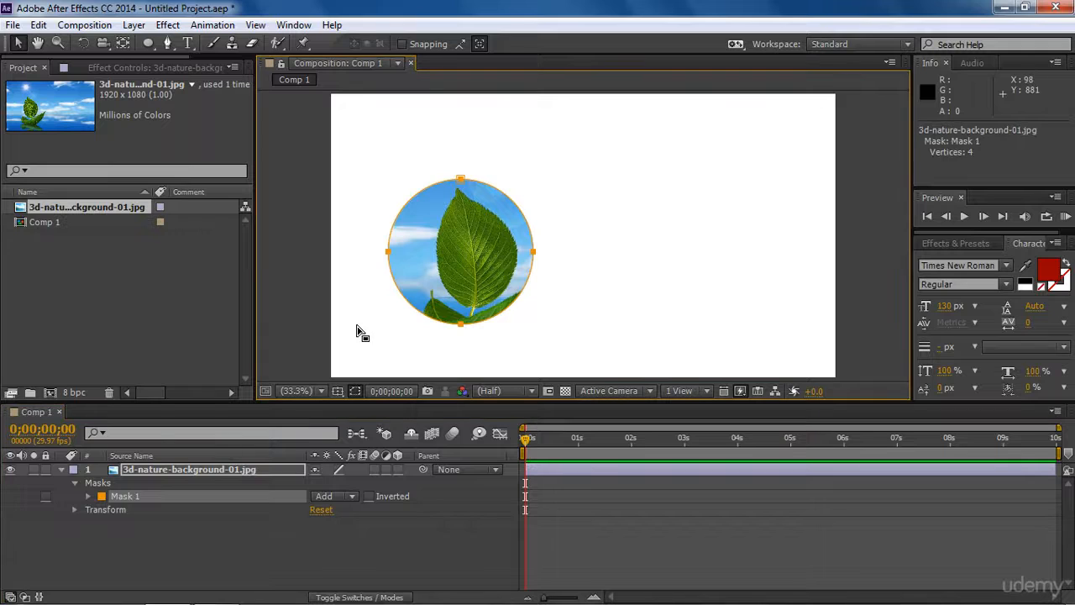
{"action": "key", "text": "ctrl+z"}
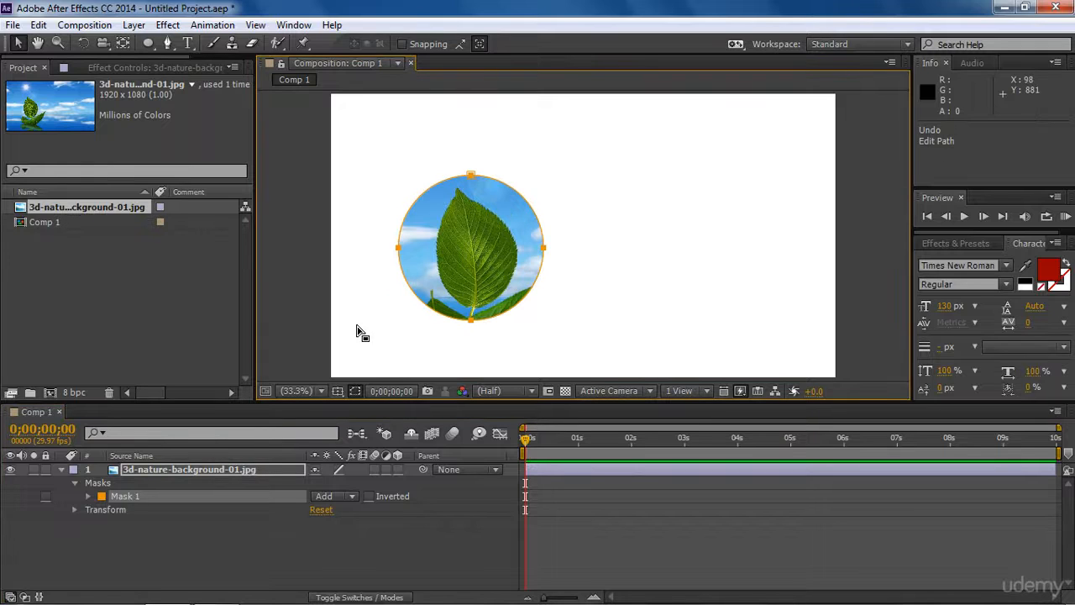
Step: Try reshaping the circular mask by raising its topmost vertex and tilting its curve handle, and undo both edits
{"action": "left_click", "coordinate": [471, 174]}
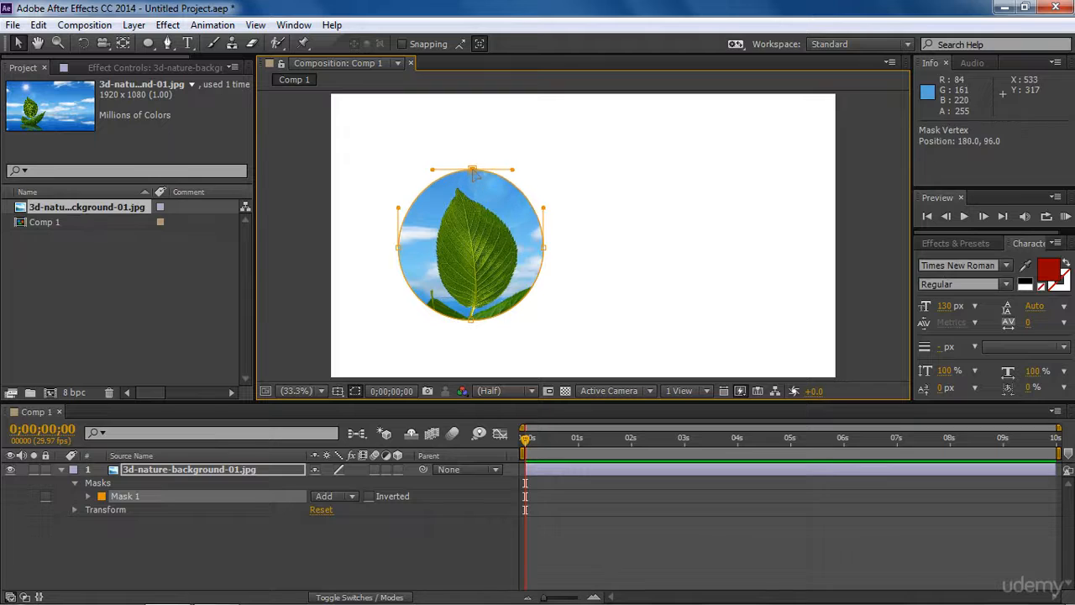
{"action": "left_click_drag", "start_coordinate": [474, 173], "coordinate": [505, 131]}
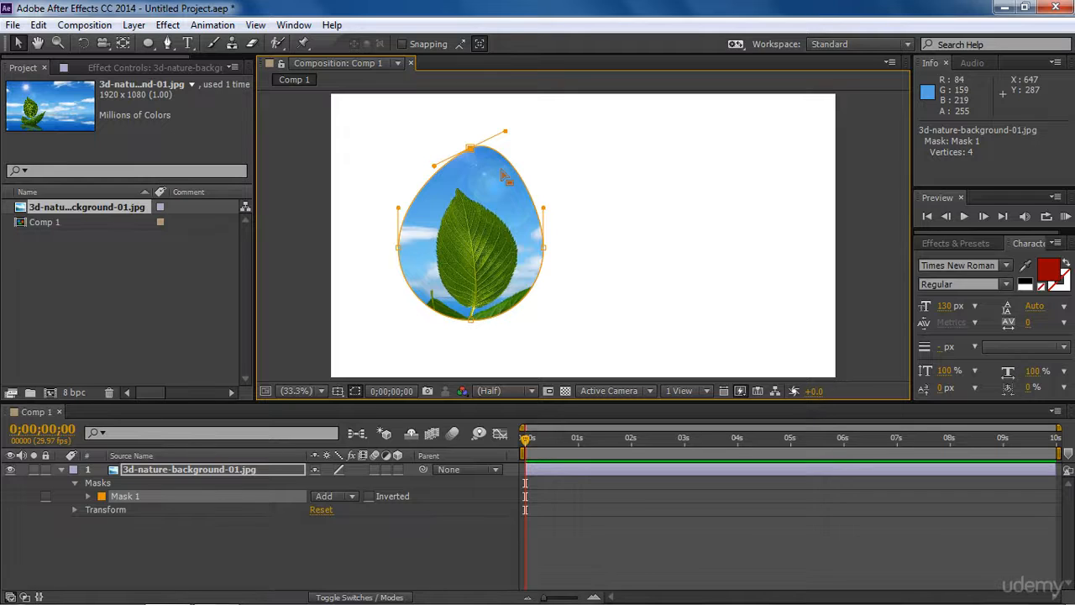
{"action": "key", "text": "ctrl+z"}
{"action": "key", "text": "ctrl+z"}
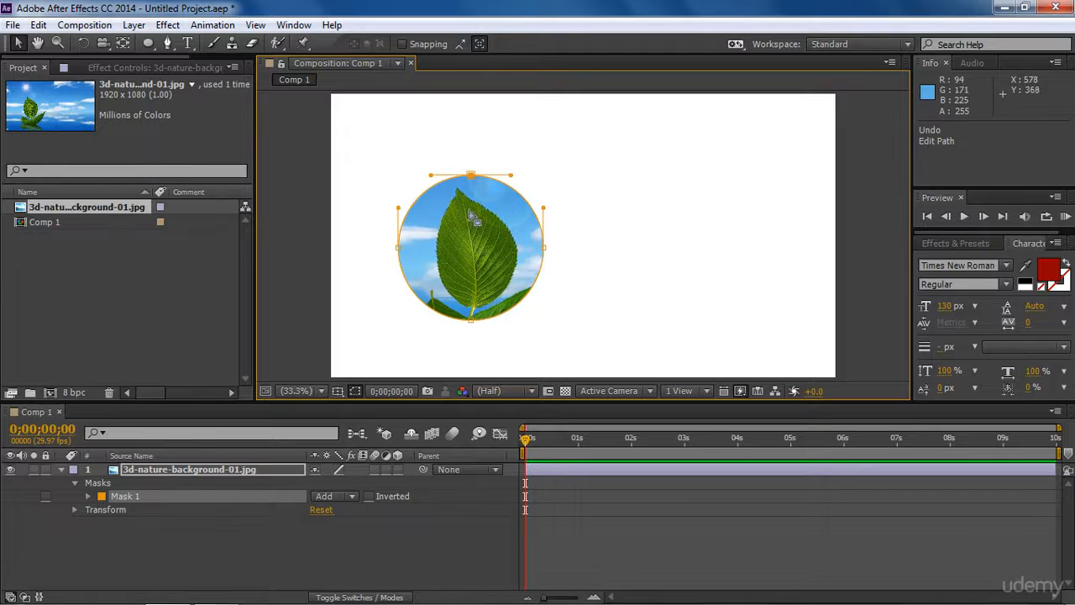
{"action": "left_click", "coordinate": [308, 311]}
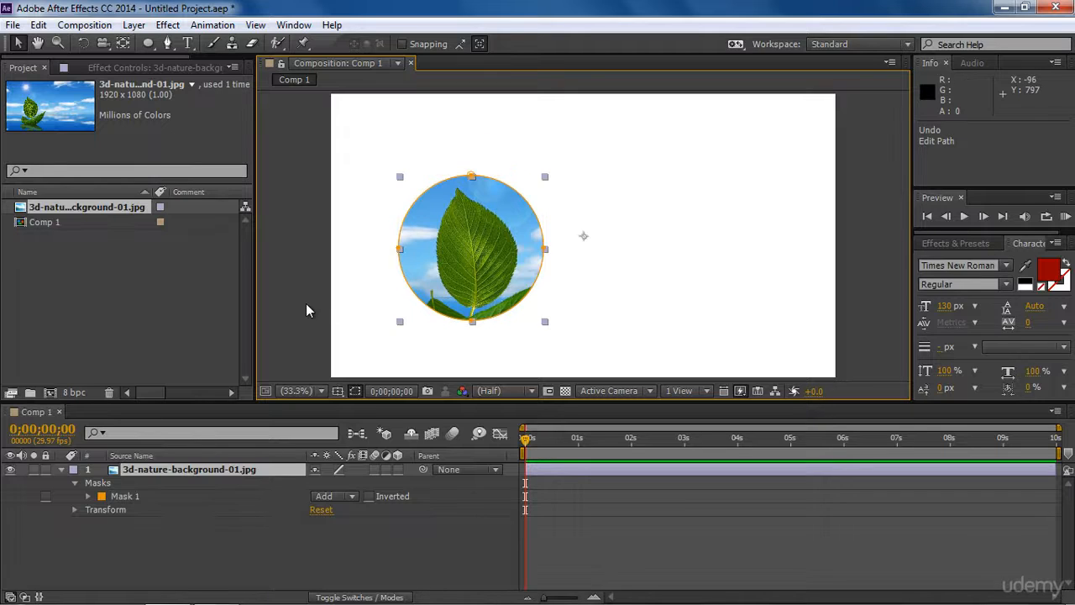
Step: Expand Mask 1's properties and view its Mask Shape bounding box settings without changing them
{"action": "left_click", "coordinate": [88, 496]}
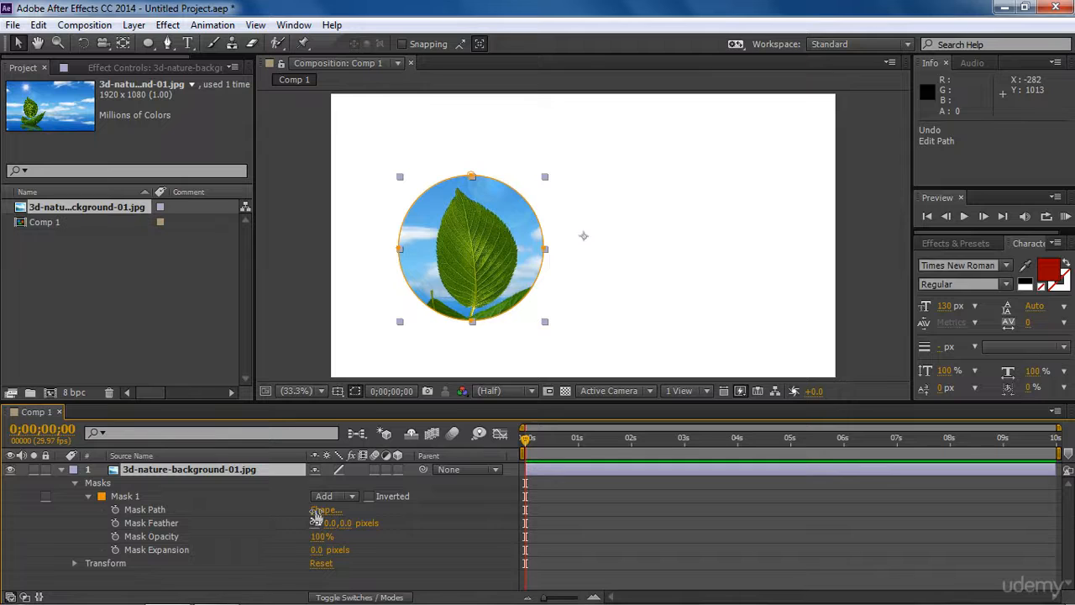
{"action": "left_click", "coordinate": [325, 510]}
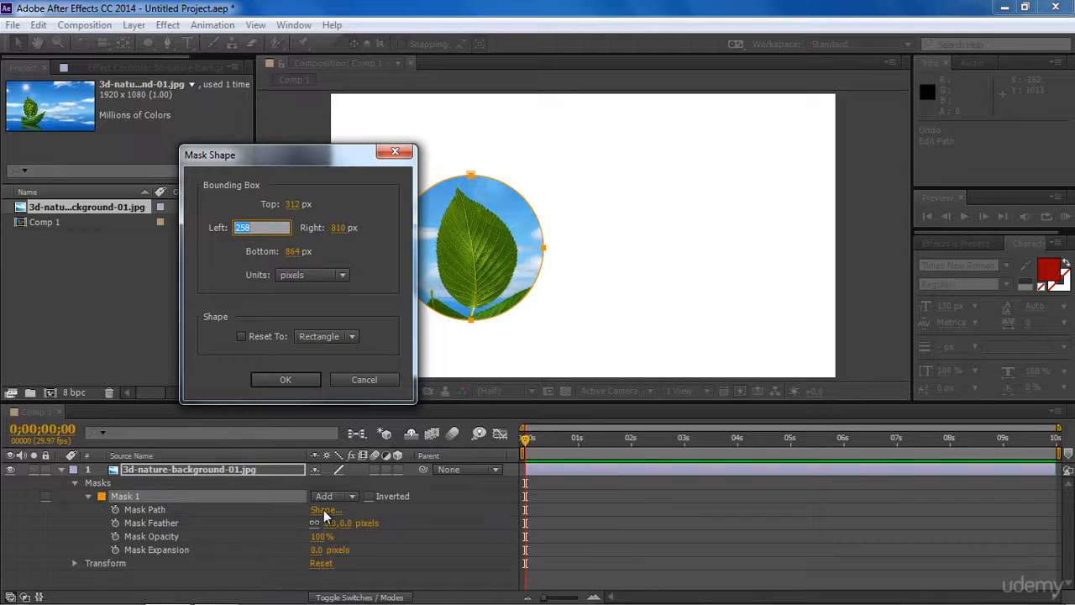
{"action": "left_click", "coordinate": [379, 379]}
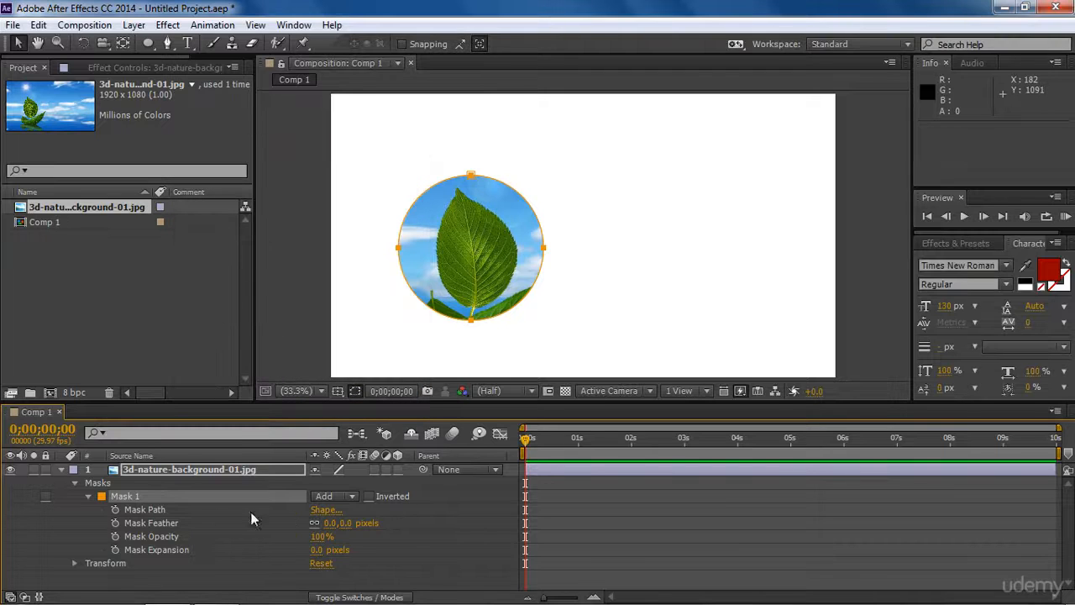
Step: Free transform Mask 1's path, undoing the first resize, and scale it proportionally from its centre to about 105.4%
{"action": "left_click", "coordinate": [185, 509]}
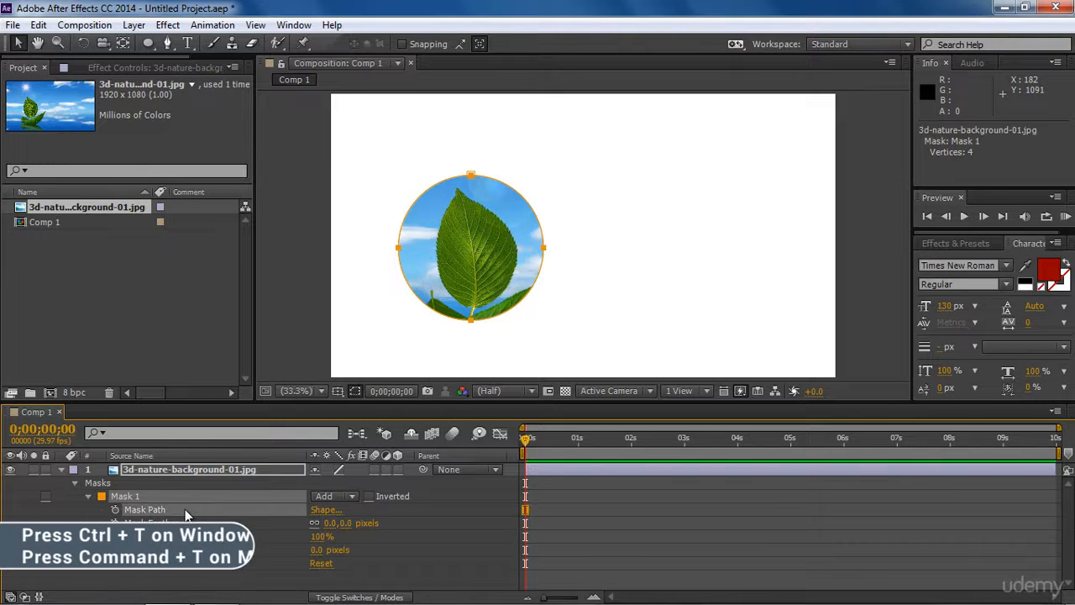
{"action": "key", "text": "ctrl+t"}
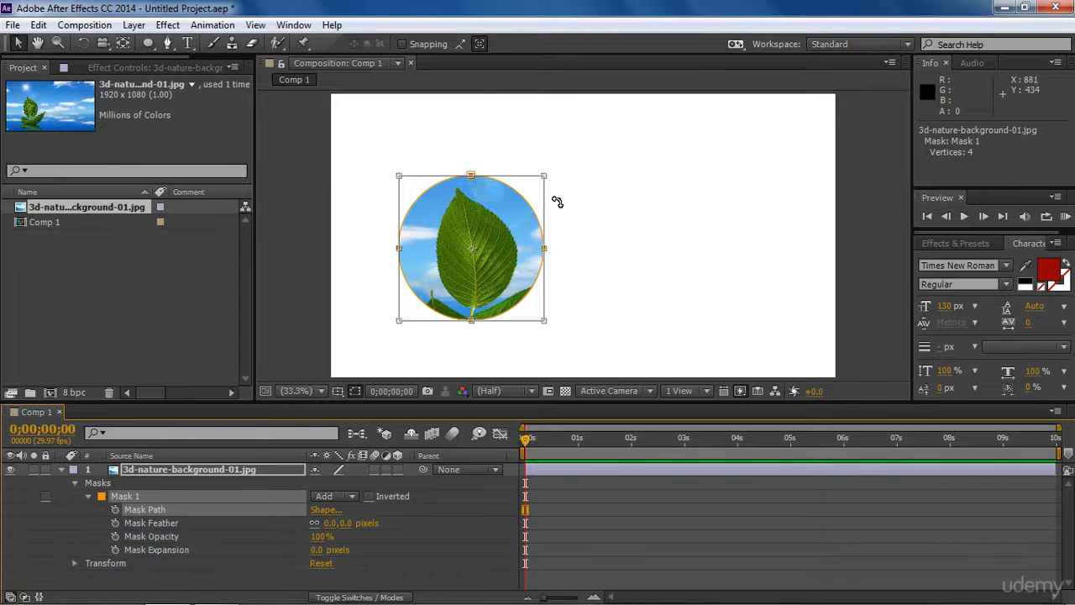
{"action": "left_click_drag", "start_coordinate": [545, 176], "coordinate": [515, 216]}
{"action": "key", "text": "ctrl+z"}
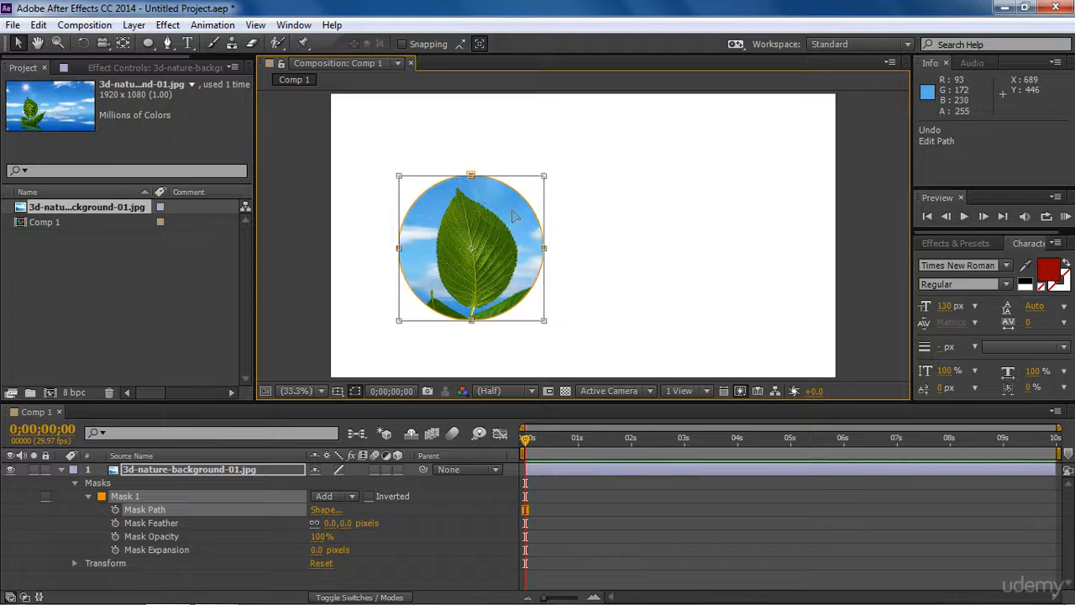
{"action": "left_click_drag", "start_coordinate": [545, 176], "coordinate": [588, 176]}
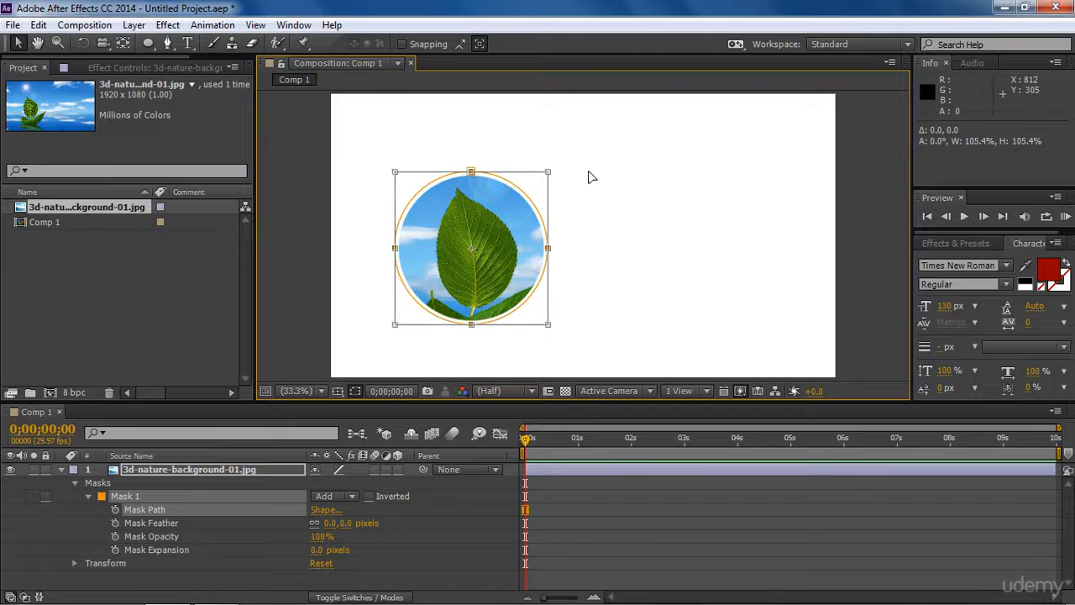
{"action": "key", "text": "Return"}
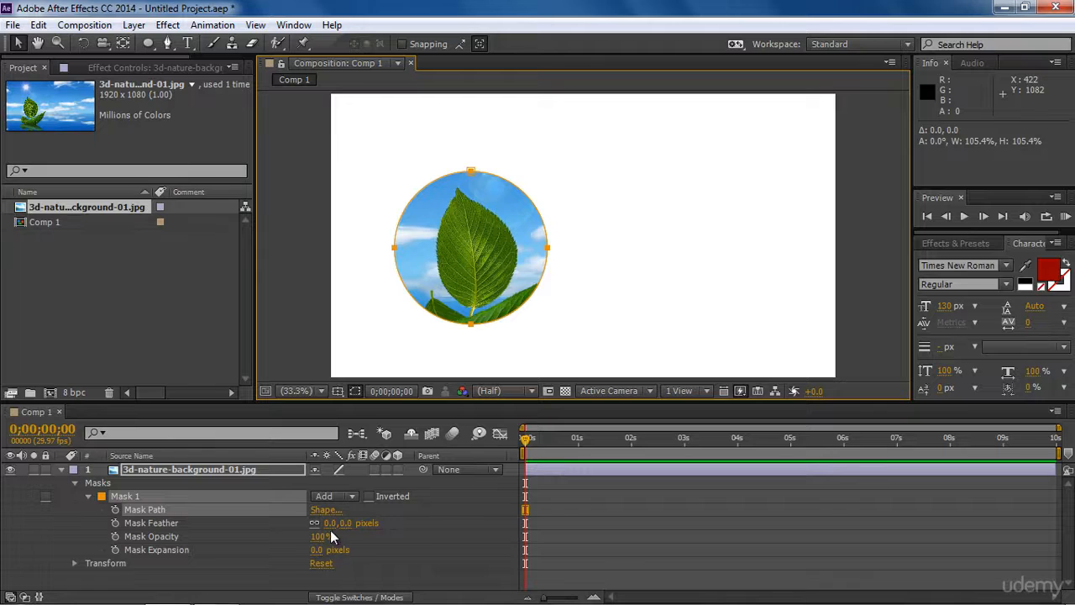
Step: Try a mask feather of 74 pixels and a mask opacity of 58% on Mask 1, undoing each change
{"action": "left_click_drag", "start_coordinate": [332, 522], "coordinate": [386, 523]}
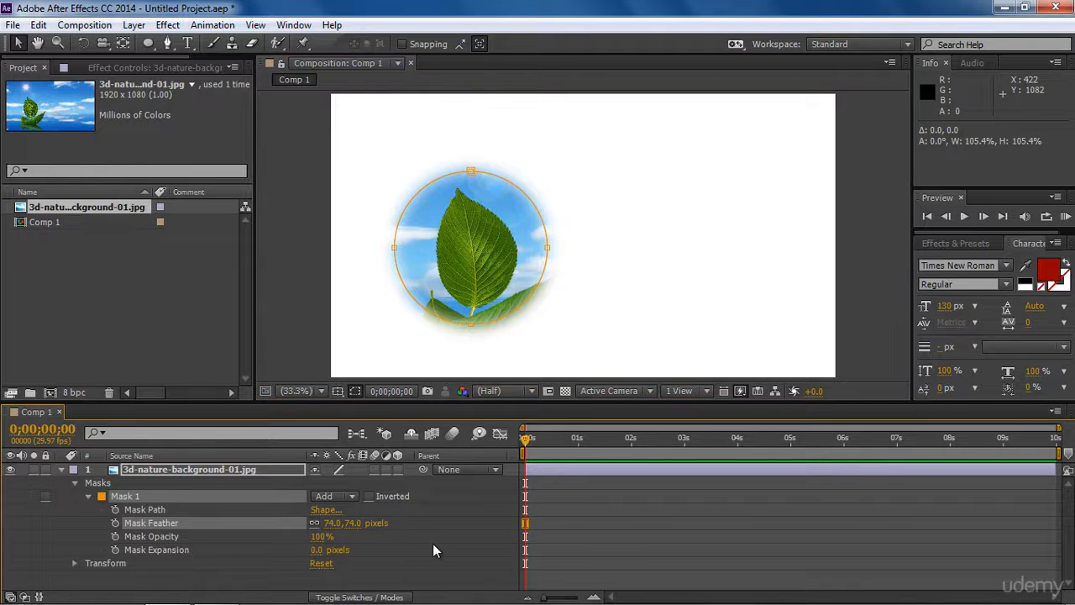
{"action": "key", "text": "ctrl+z"}
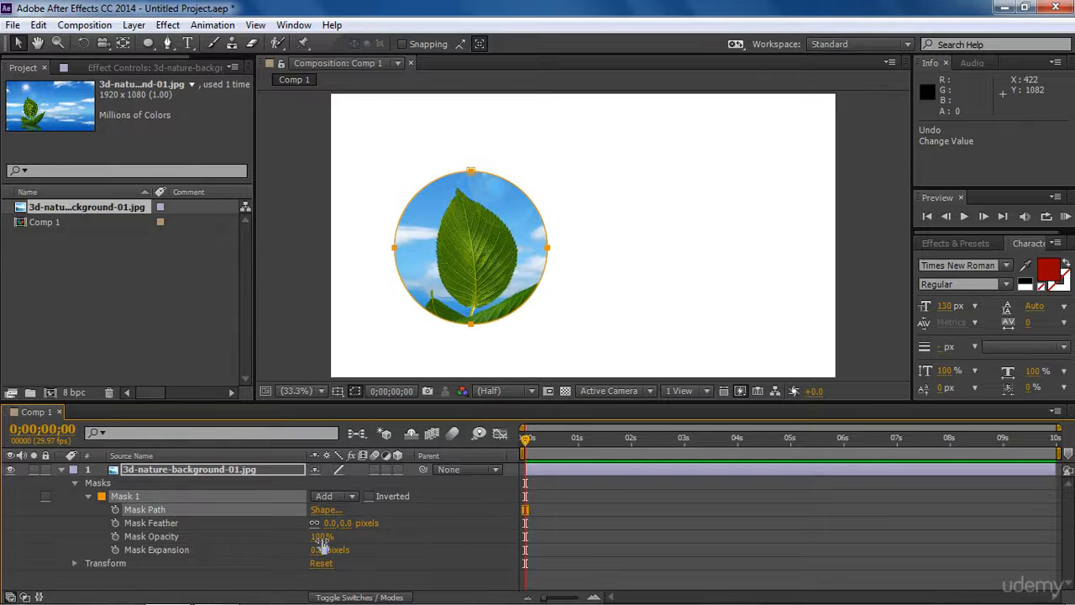
{"action": "left_click_drag", "start_coordinate": [322, 536], "coordinate": [285, 536]}
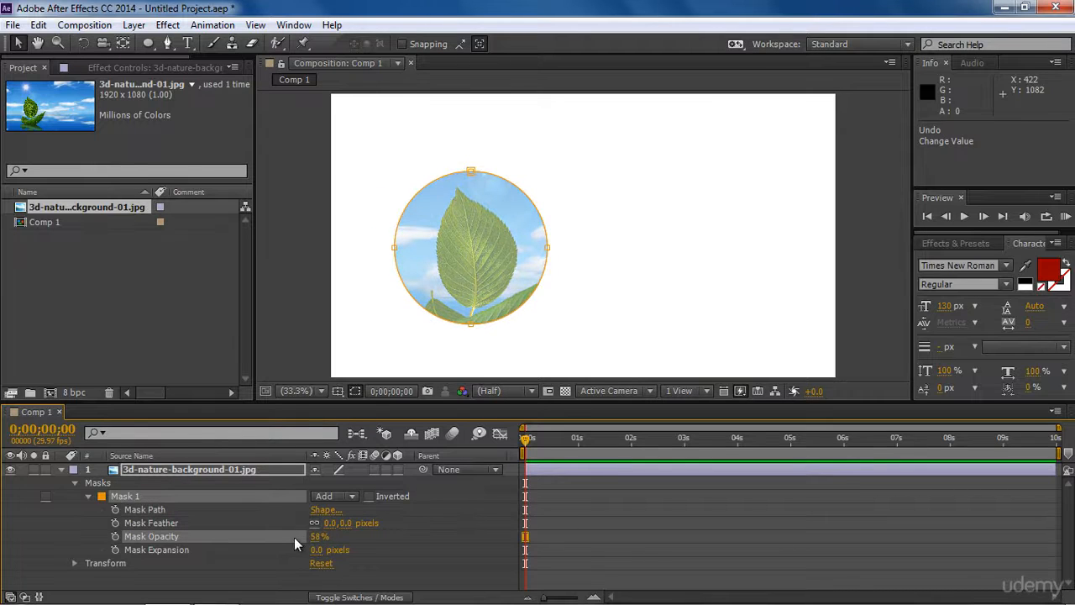
{"action": "key", "text": "ctrl+z"}
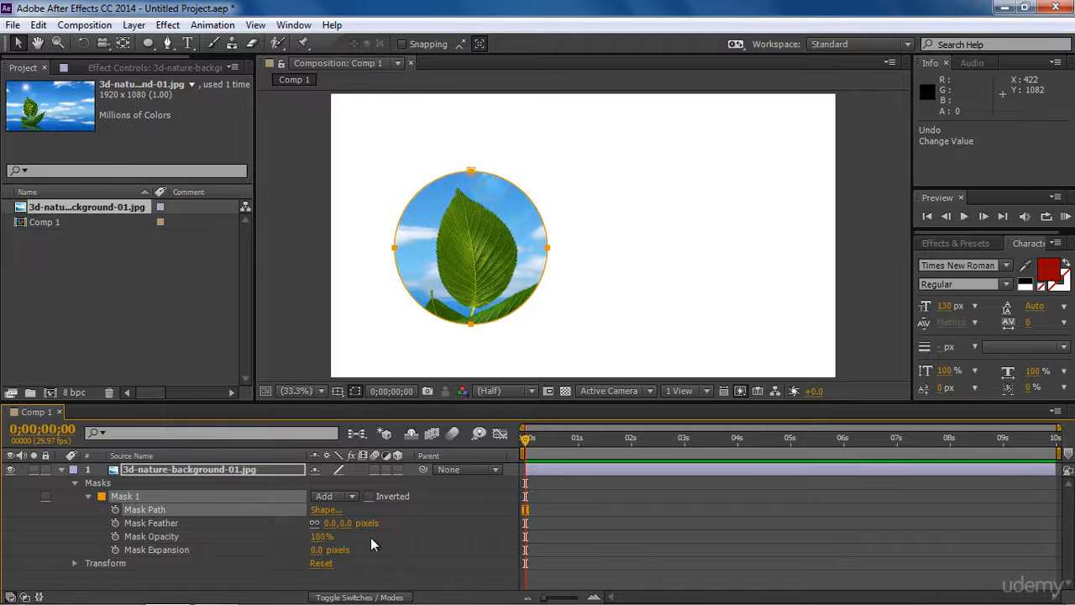
Step: Set Mask 1's expansion to 50 pixels, and delete all masks from the image layer
{"action": "left_click_drag", "start_coordinate": [317, 551], "coordinate": [349, 549]}
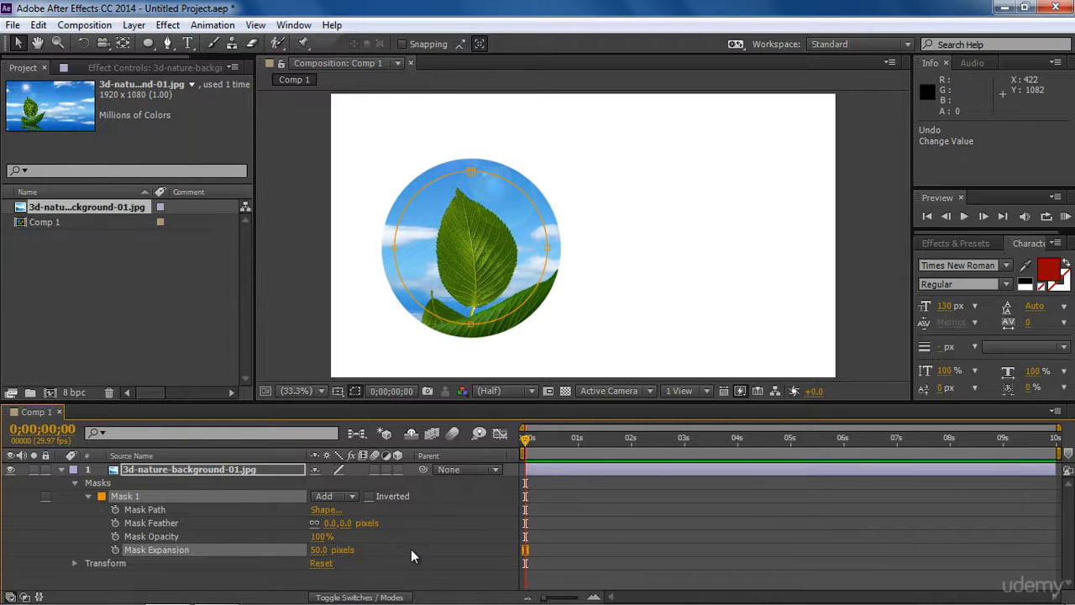
{"action": "left_click", "coordinate": [98, 484]}
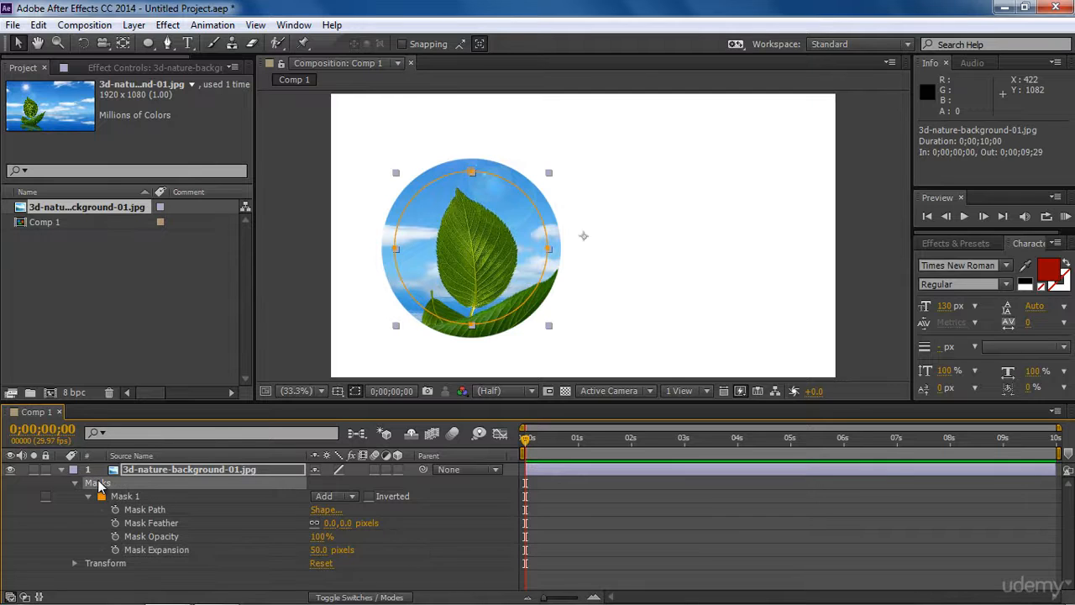
{"action": "key", "text": "Delete"}
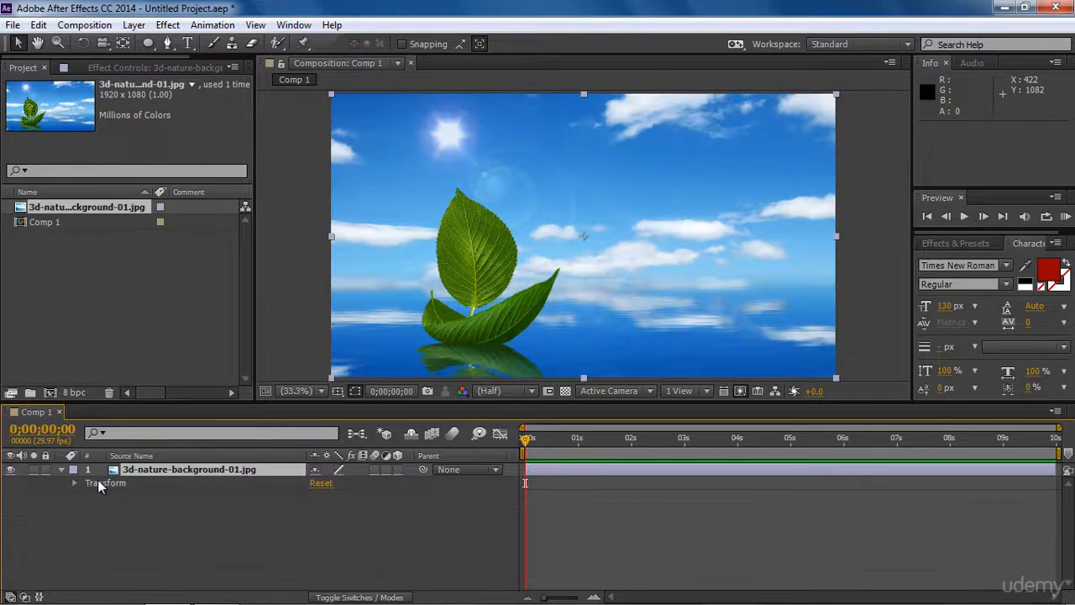
Step: Draw a square Rectangle mask about 543 px per side around the upright leaf on the image layer
{"action": "left_click", "coordinate": [149, 45]}
{"action": "left_click_drag", "start_coordinate": [159, 52], "coordinate": [211, 44]}
{"action": "left_click_drag", "start_coordinate": [401, 178], "coordinate": [531, 323]}
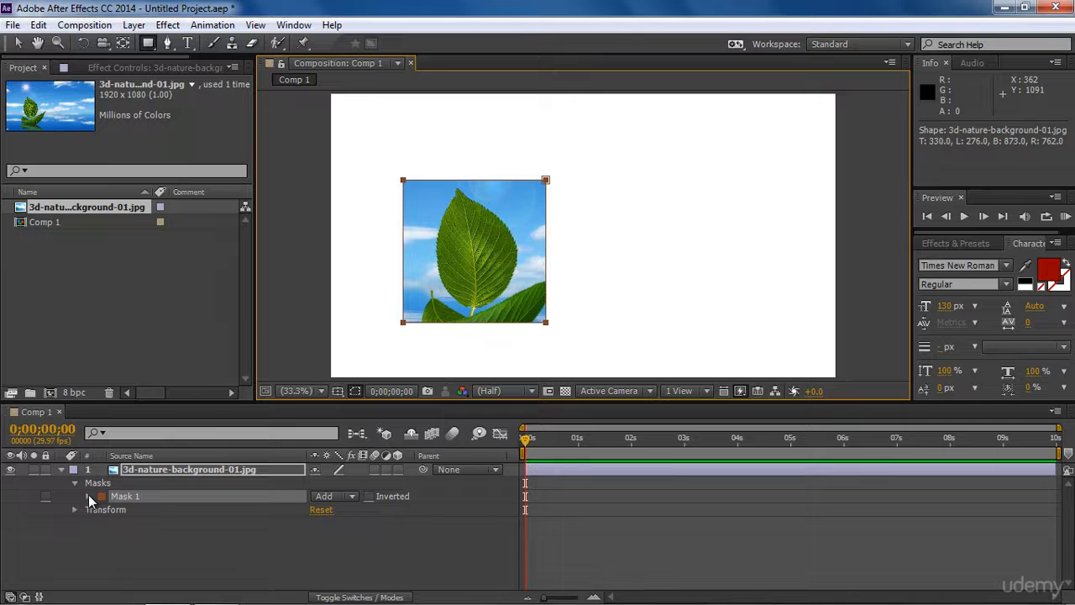
Step: Try a mask expansion of 230 pixels on the square Mask 1, and undo it
{"action": "left_click", "coordinate": [88, 495]}
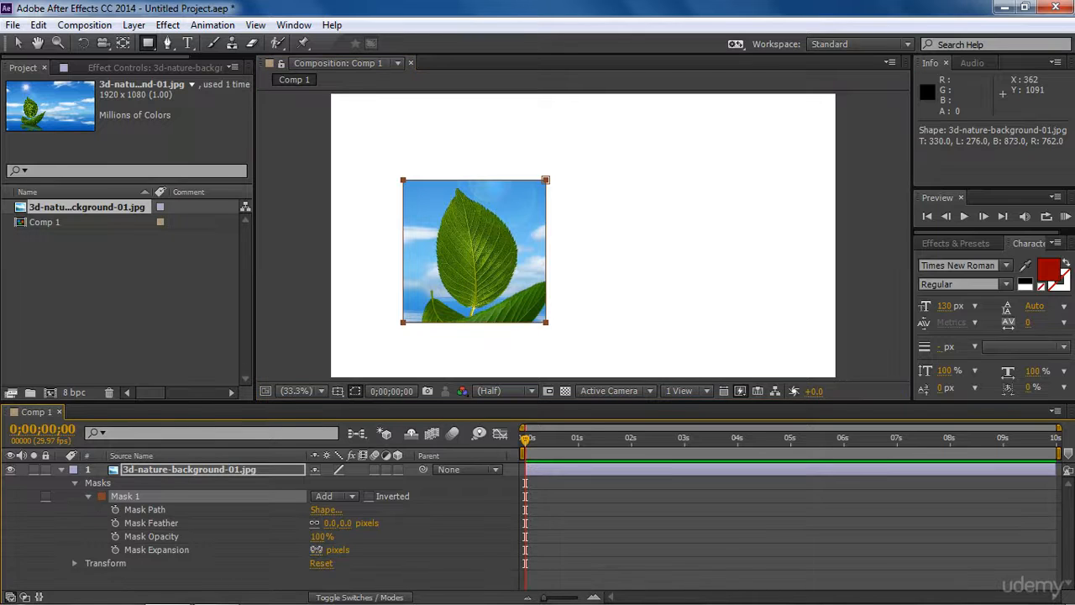
{"action": "left_click_drag", "start_coordinate": [316, 550], "coordinate": [491, 542]}
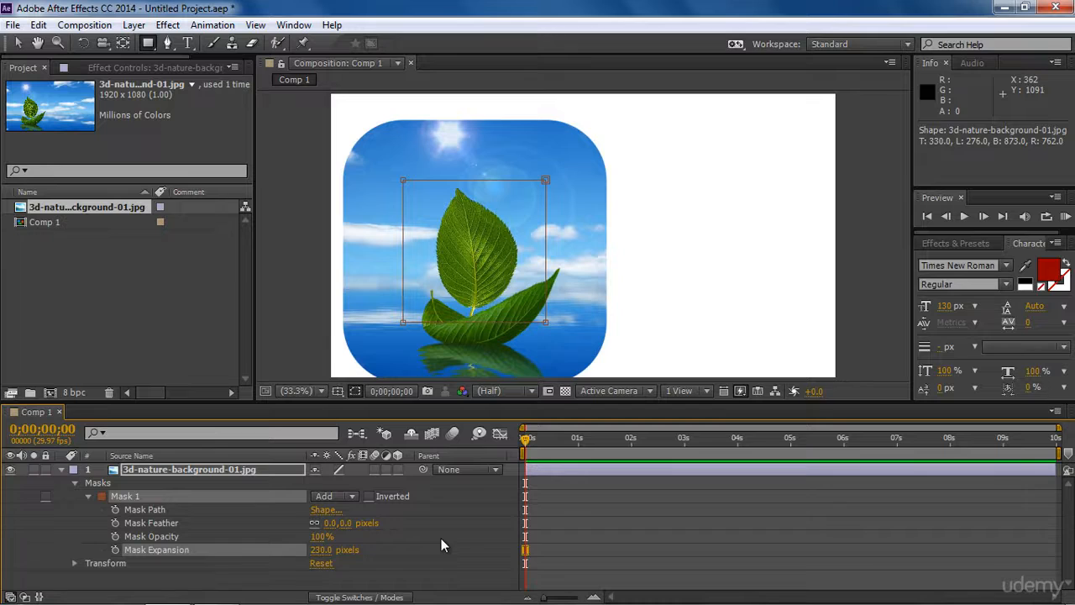
{"action": "key", "text": "ctrl+z"}
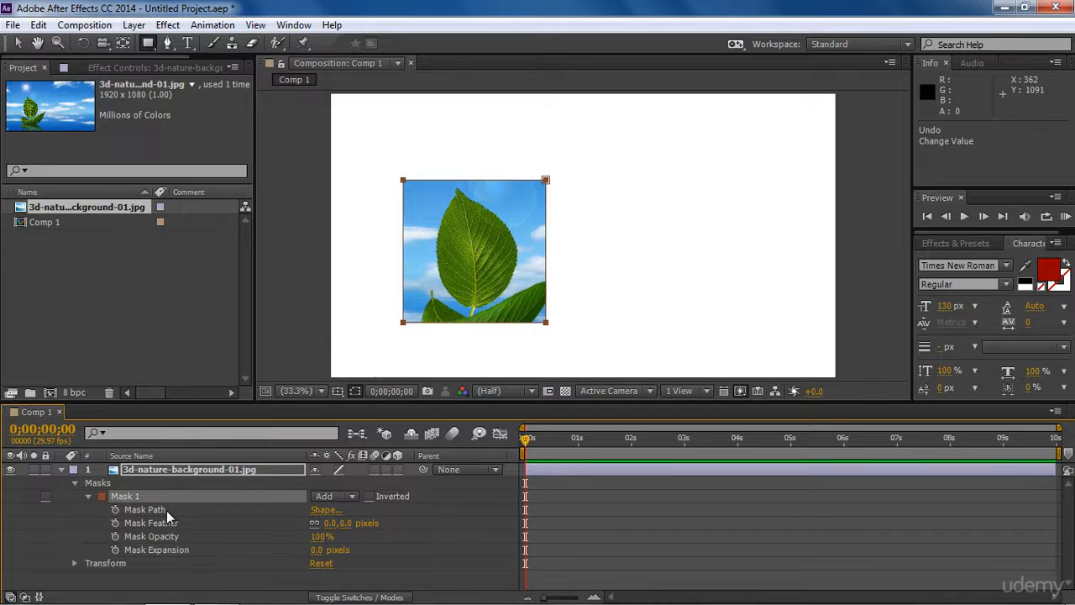
Step: Scale Mask 1's square path up to about 136.5% around its centre so it takes in the lower leaf
{"action": "left_click", "coordinate": [159, 511]}
{"action": "key", "text": "v"}
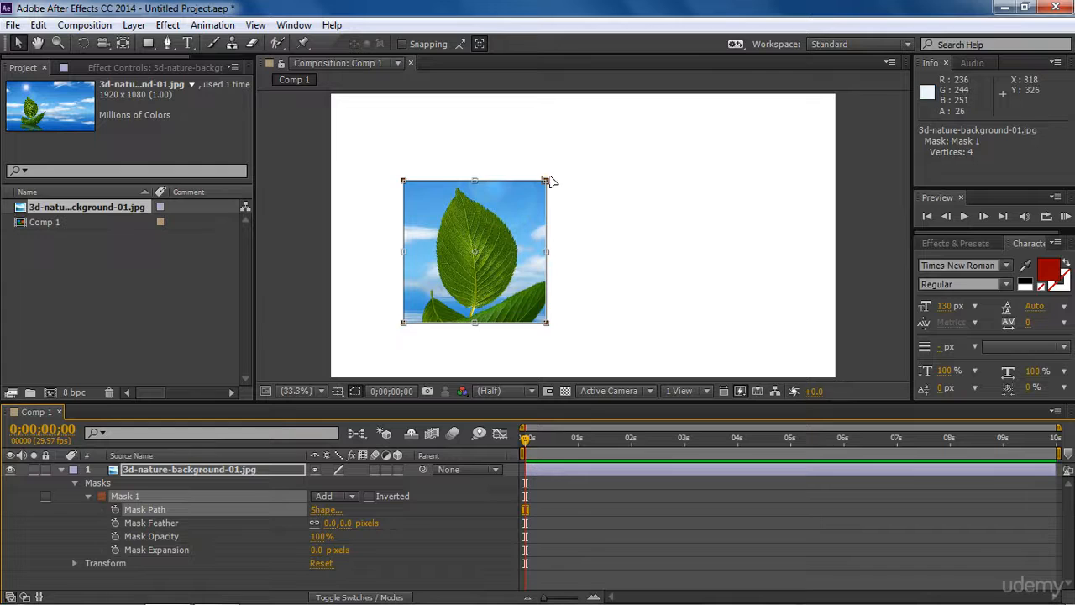
{"action": "left_click_drag", "start_coordinate": [547, 180], "coordinate": [610, 154]}
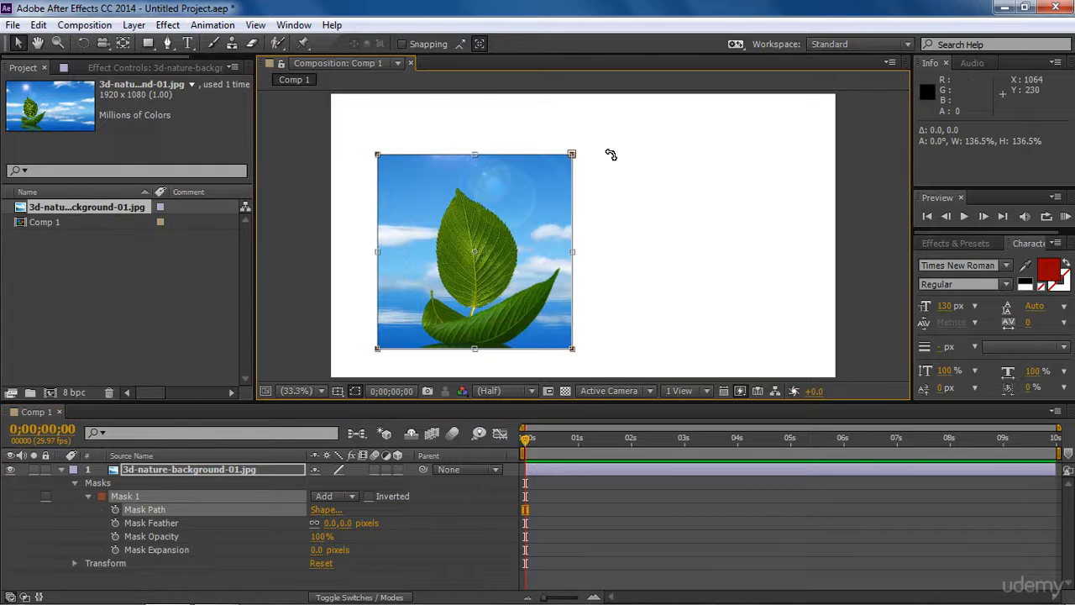
{"action": "key", "text": "Return"}
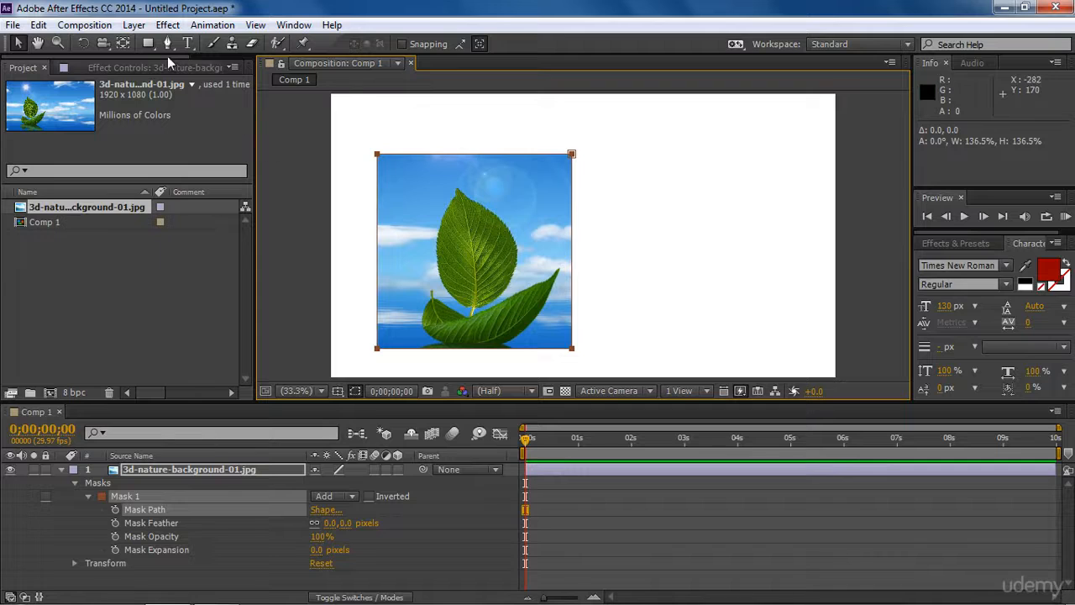
Step: Draw a circular Ellipse mask about 489 px across, overlapping the square mask's right edge, and expand its properties
{"action": "left_click", "coordinate": [149, 43]}
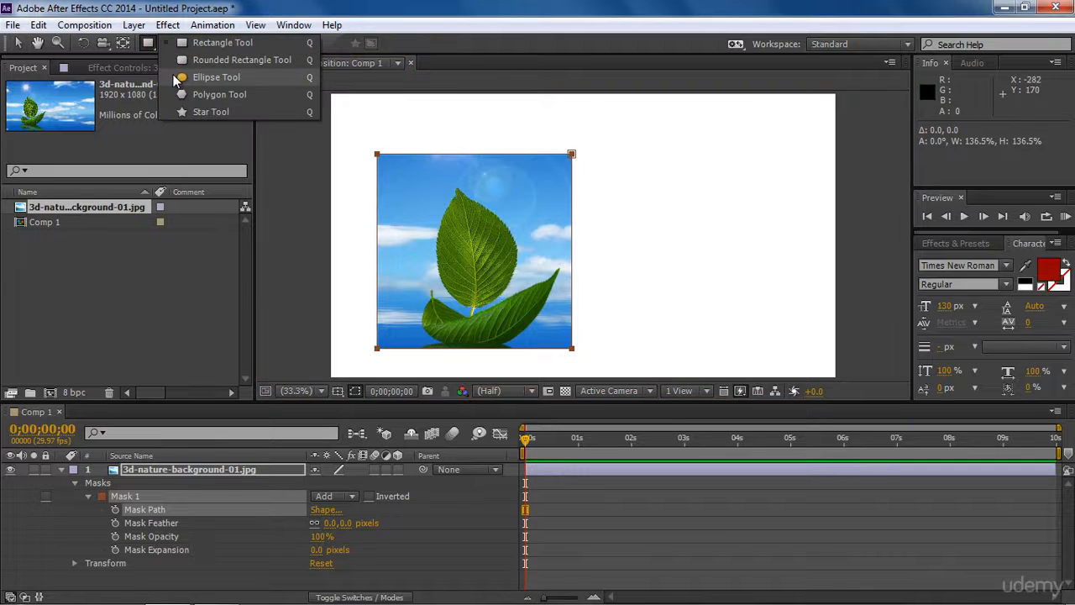
{"action": "left_click", "coordinate": [177, 78]}
{"action": "left_click_drag", "start_coordinate": [552, 222], "coordinate": [684, 294]}
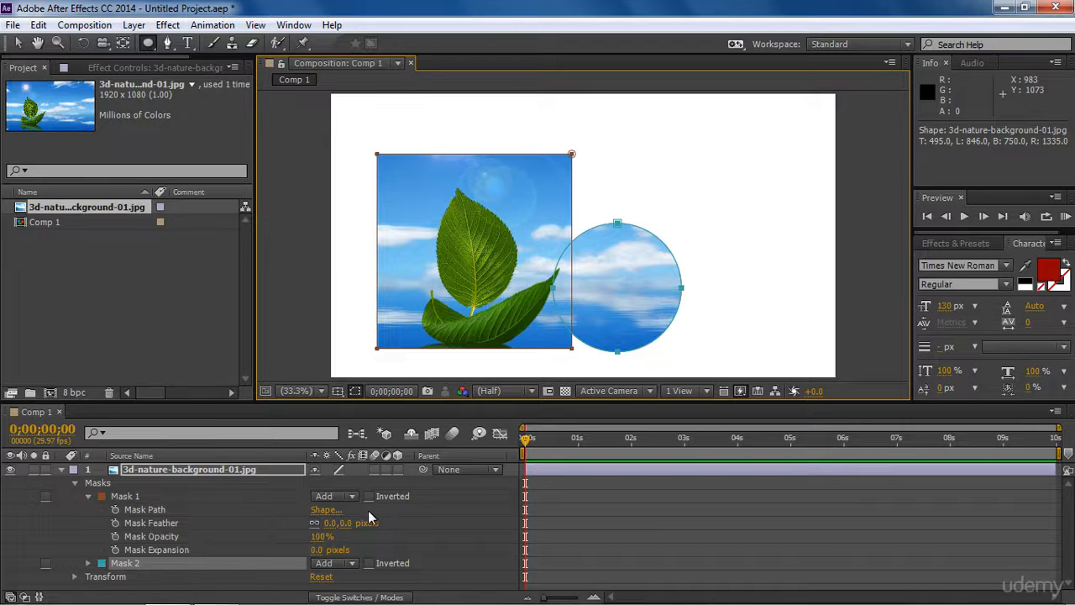
{"action": "left_click", "coordinate": [88, 563]}
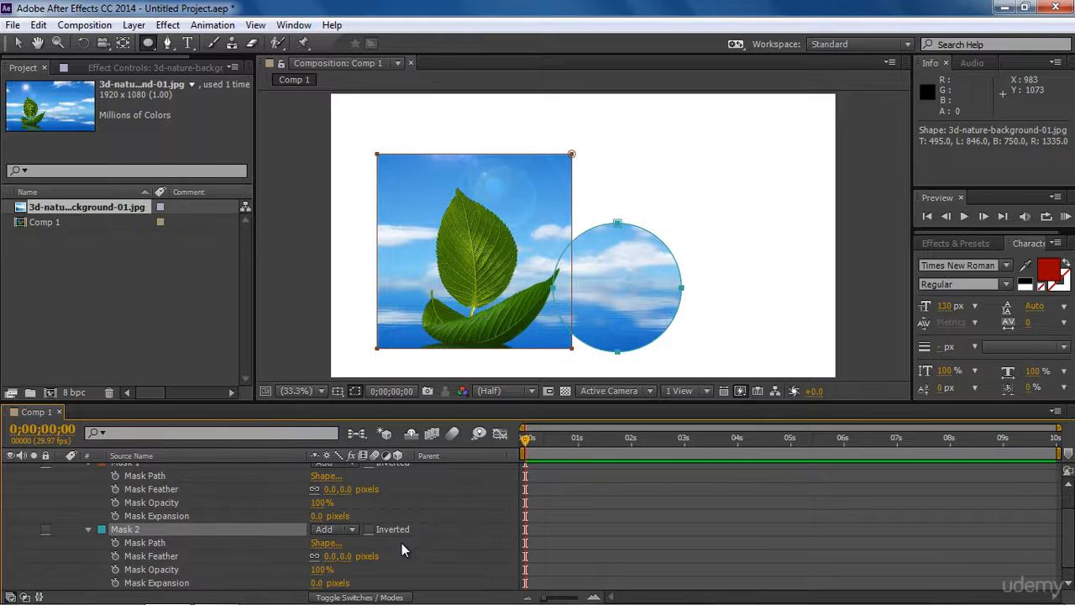
Step: Try the Subtract, Intersect and Difference modes in turn on the circular Mask 2
{"action": "left_click", "coordinate": [346, 530]}
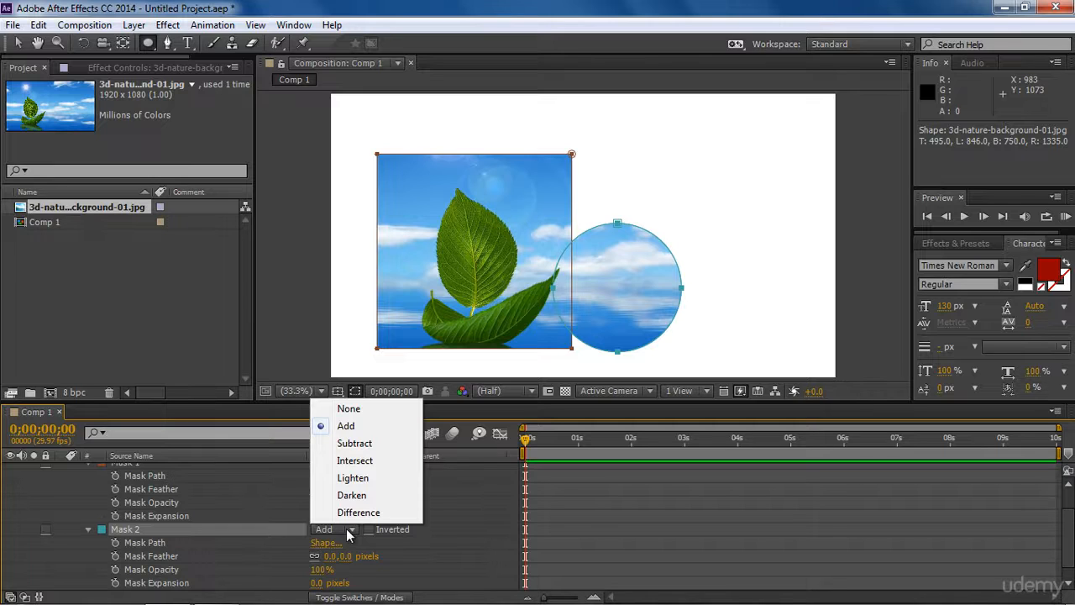
{"action": "left_click", "coordinate": [359, 446]}
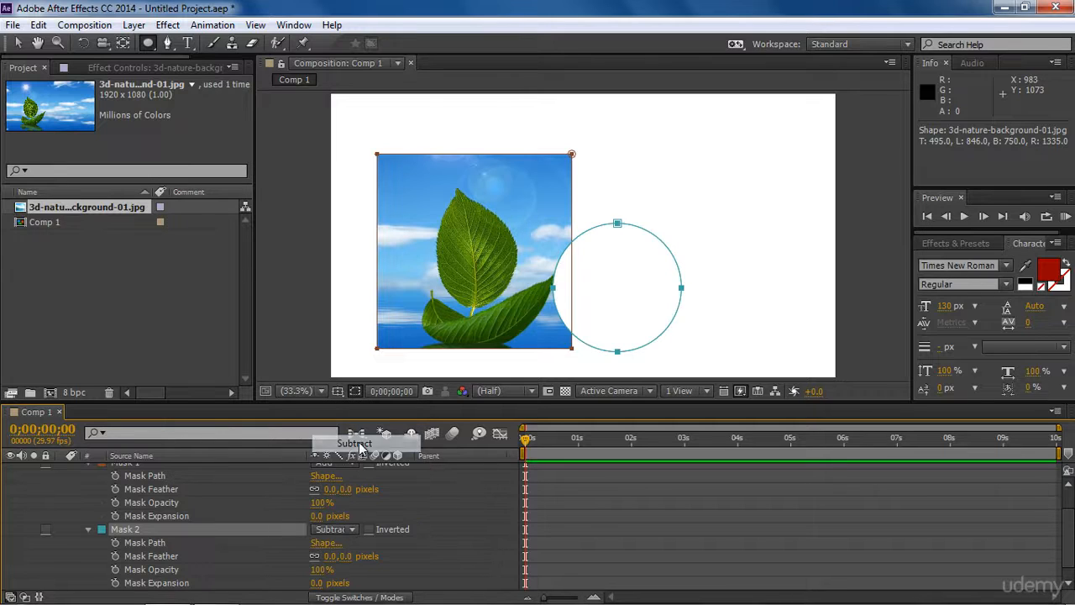
{"action": "key", "text": "F2"}
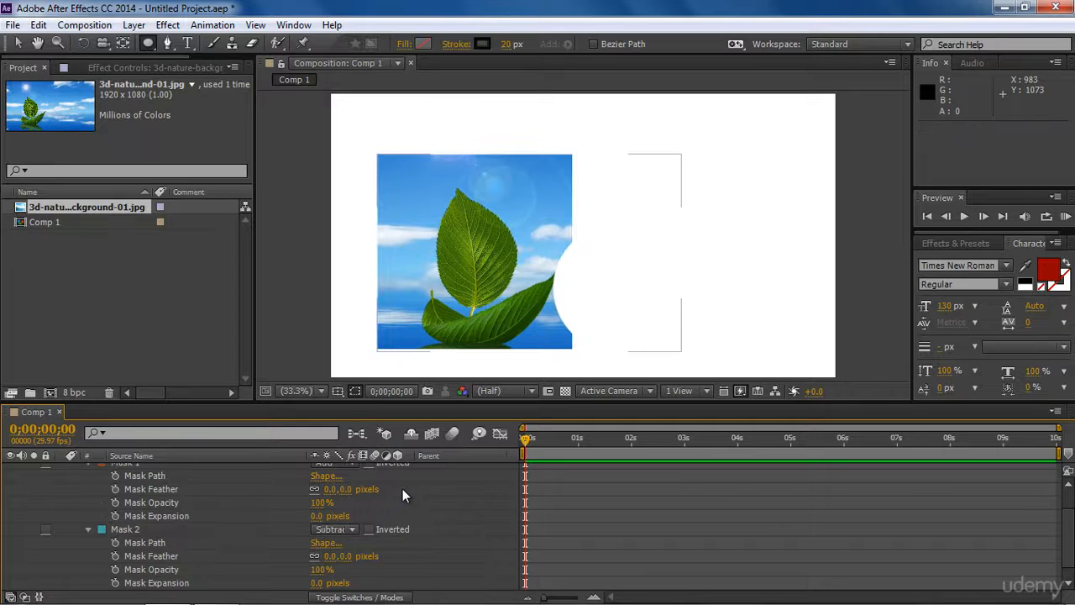
{"action": "left_click", "coordinate": [350, 529]}
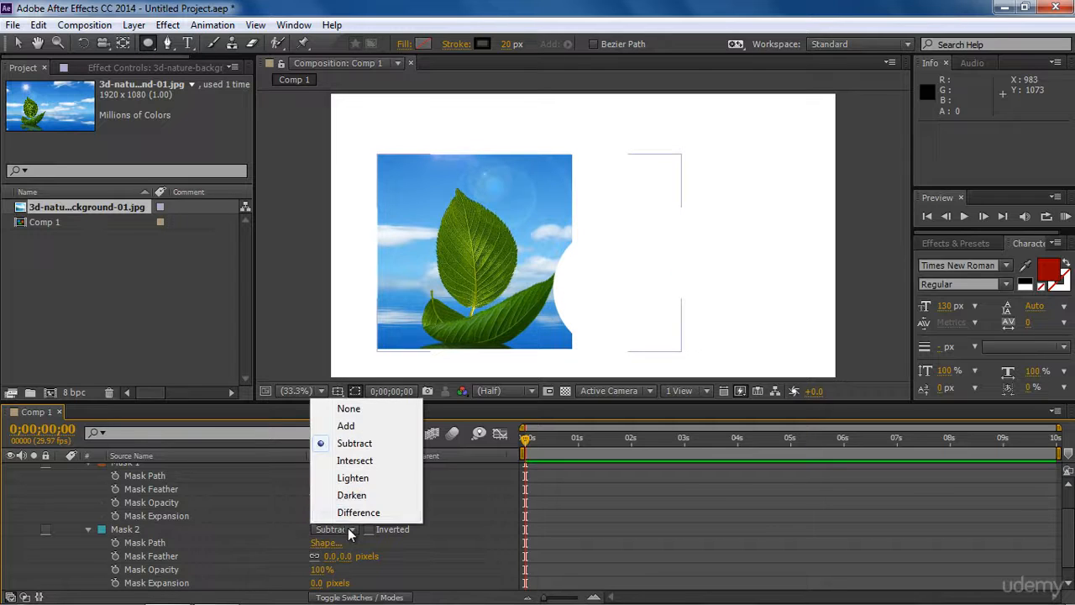
{"action": "left_click", "coordinate": [360, 462]}
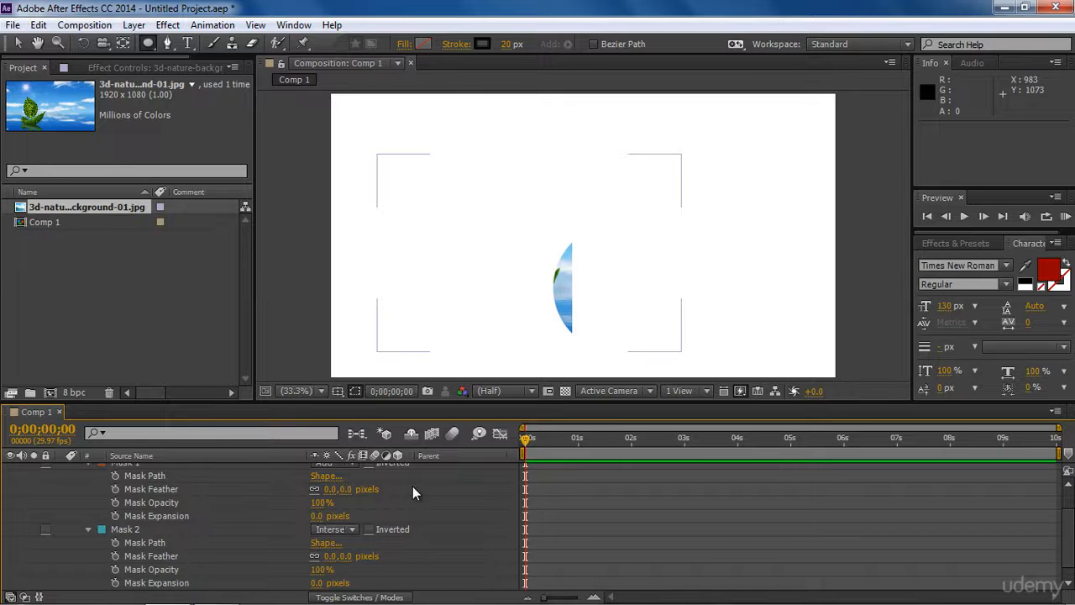
{"action": "left_click", "coordinate": [338, 531]}
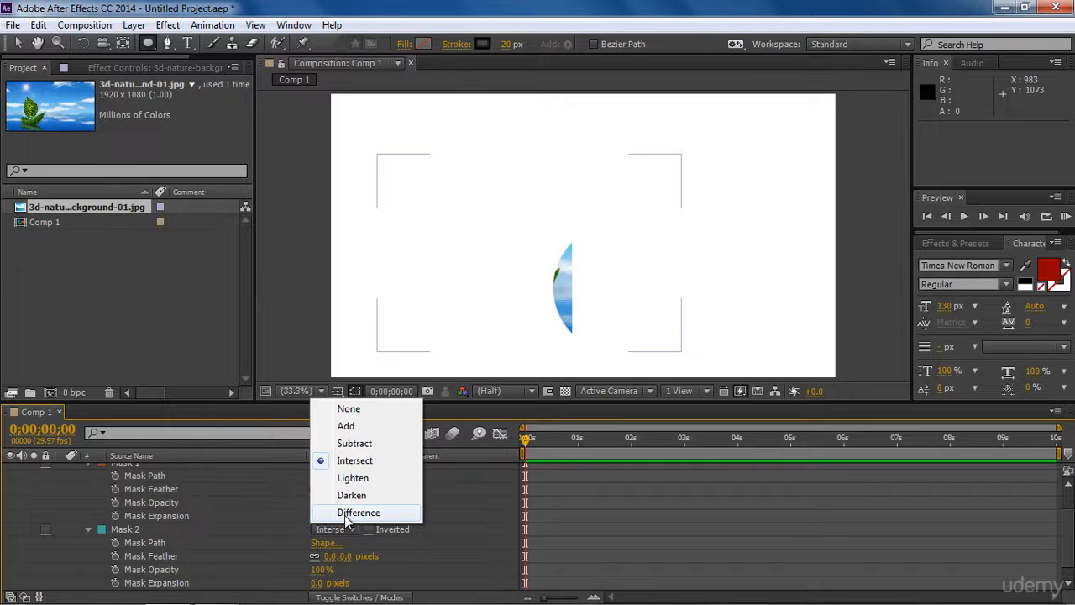
{"action": "left_click", "coordinate": [358, 512]}
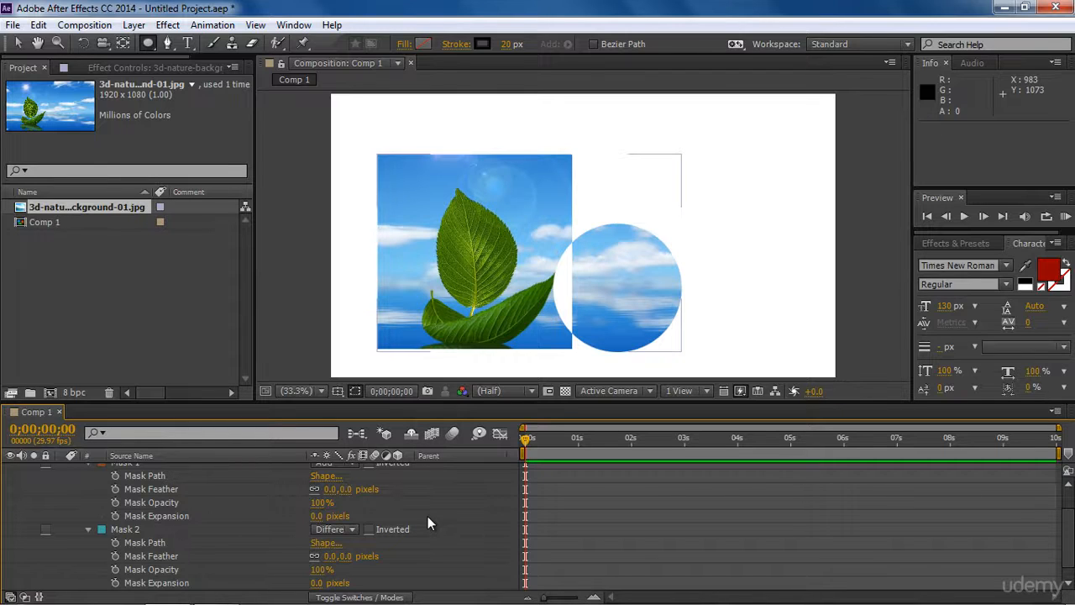
{"action": "left_click", "coordinate": [330, 529]}
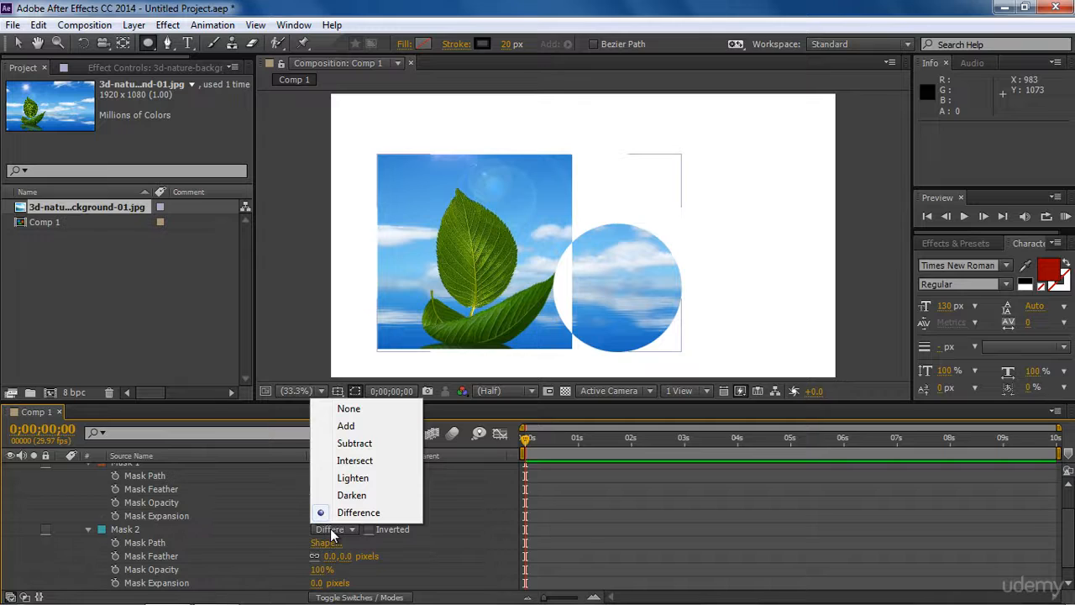
{"action": "left_click", "coordinate": [438, 530]}
Step: Delete the circular Mask 2, and try inverting Mask 1, turning the inversion back off
{"action": "left_click", "coordinate": [135, 529]}
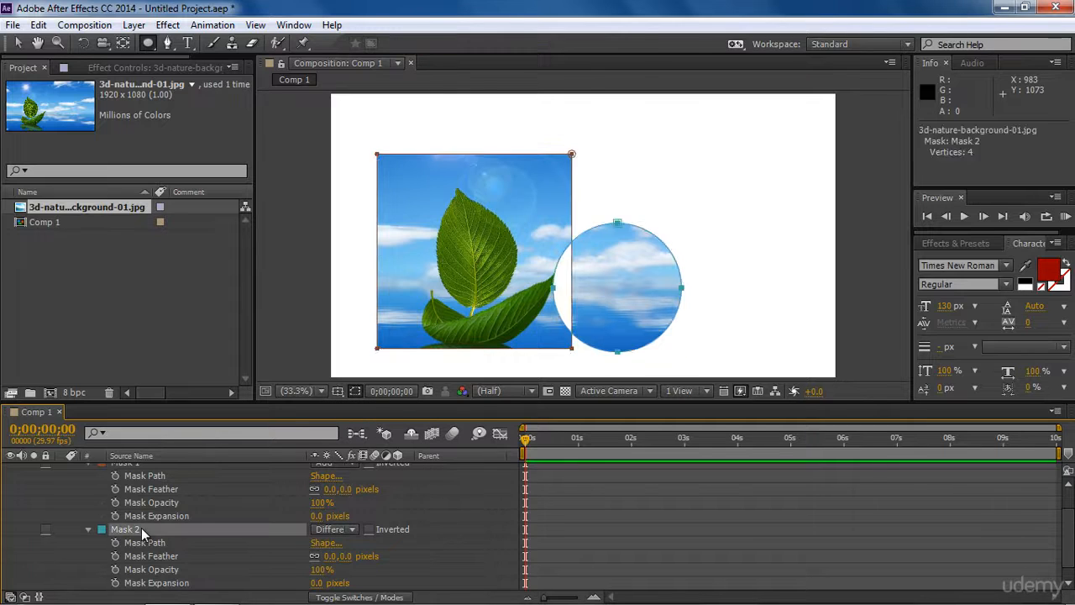
{"action": "key", "text": "Delete"}
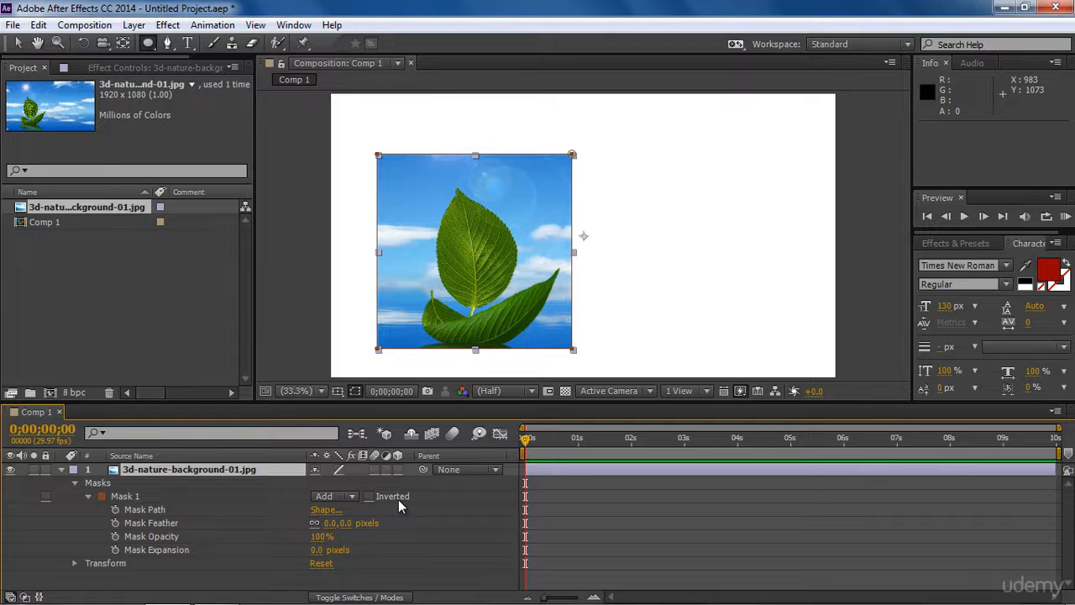
{"action": "left_click", "coordinate": [368, 496]}
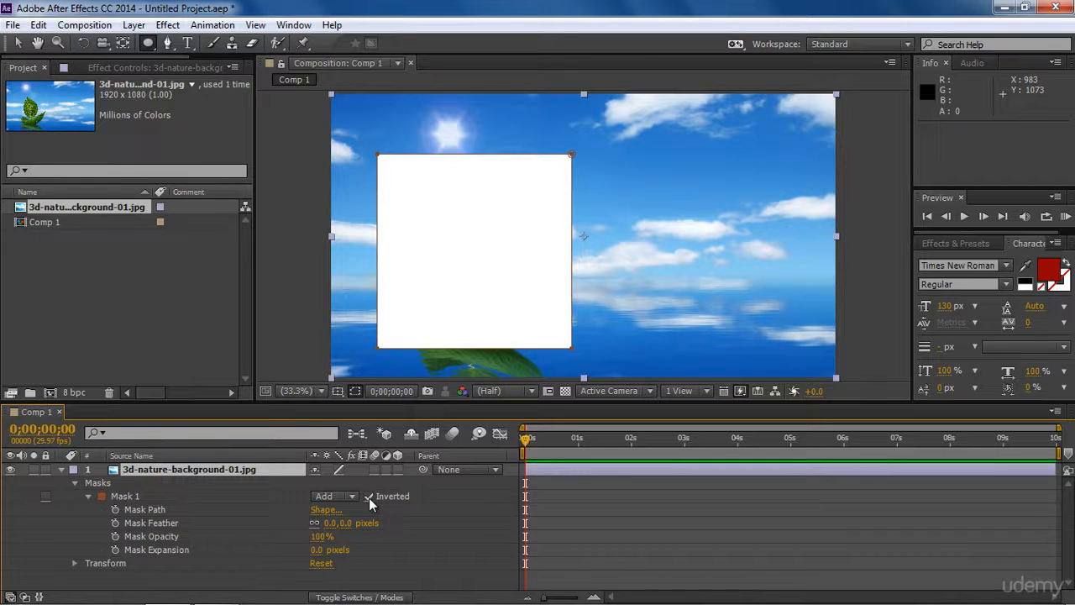
{"action": "left_click", "coordinate": [368, 496]}
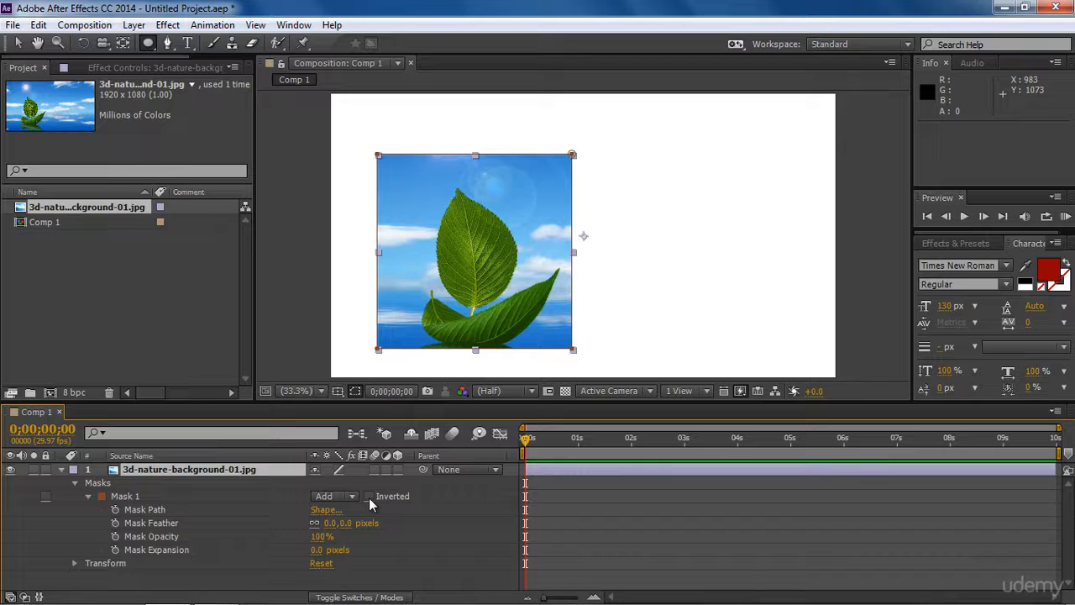